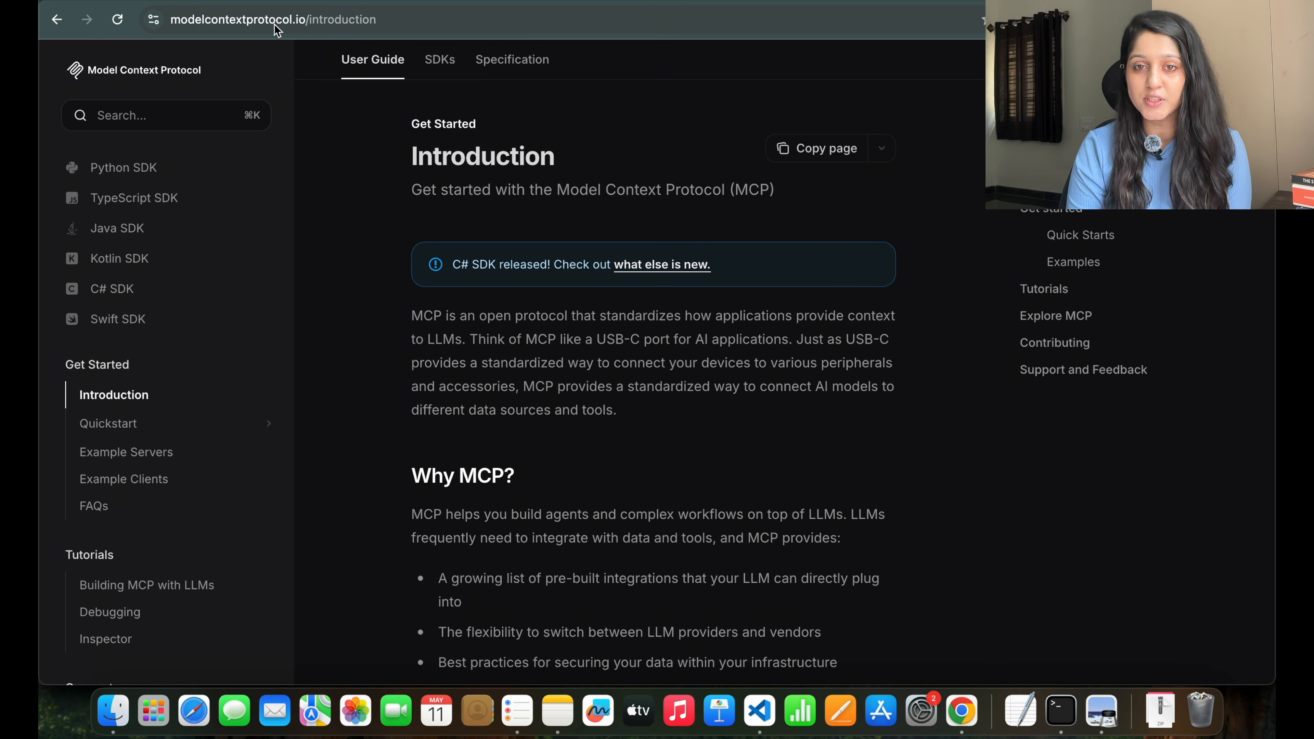
Open the Quickstart 'For Claude Desktop Users' page and select its title and download link.
click(137, 424)
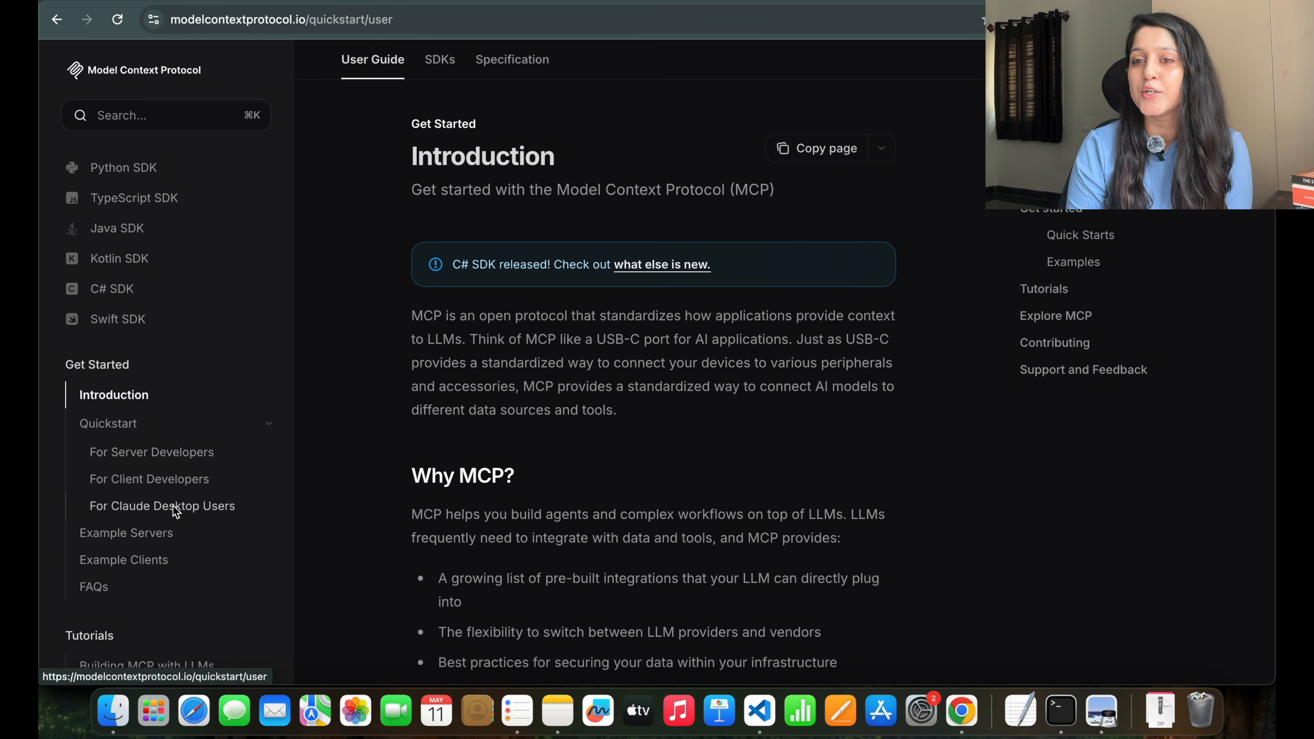
click(173, 506)
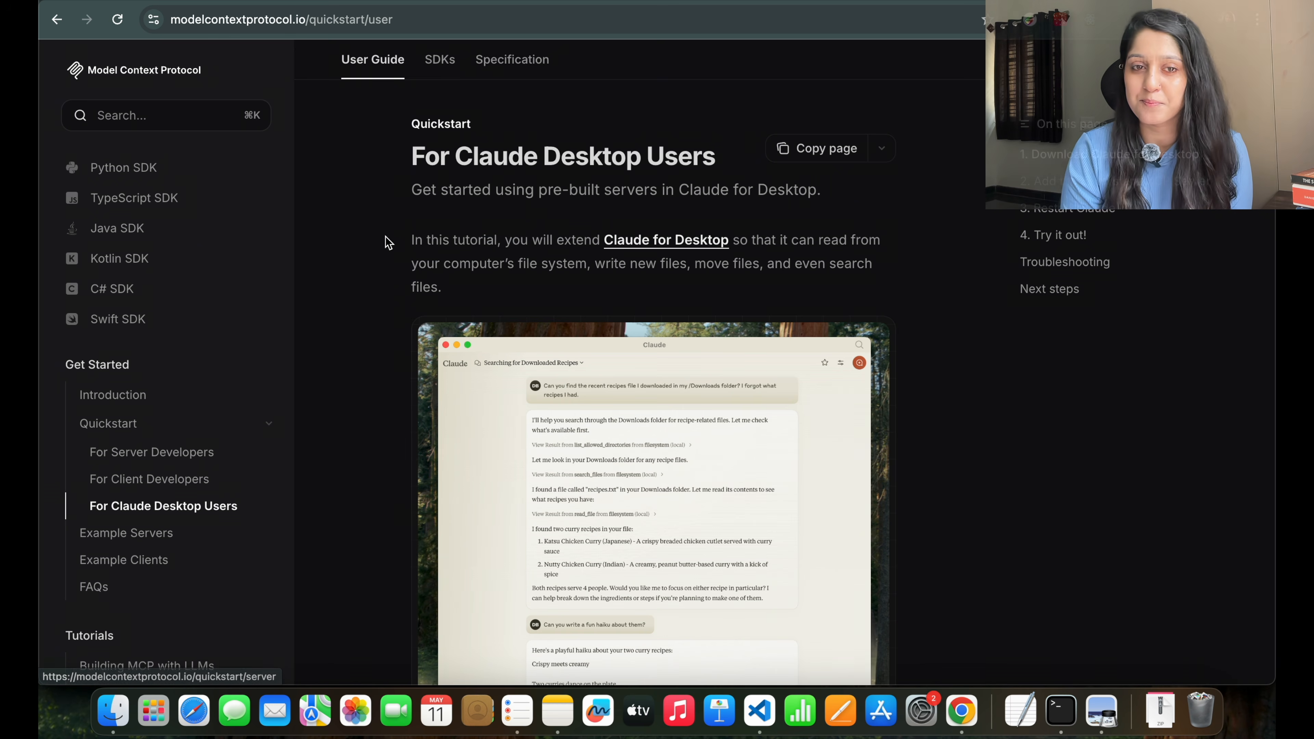
drag(411, 155, 641, 158)
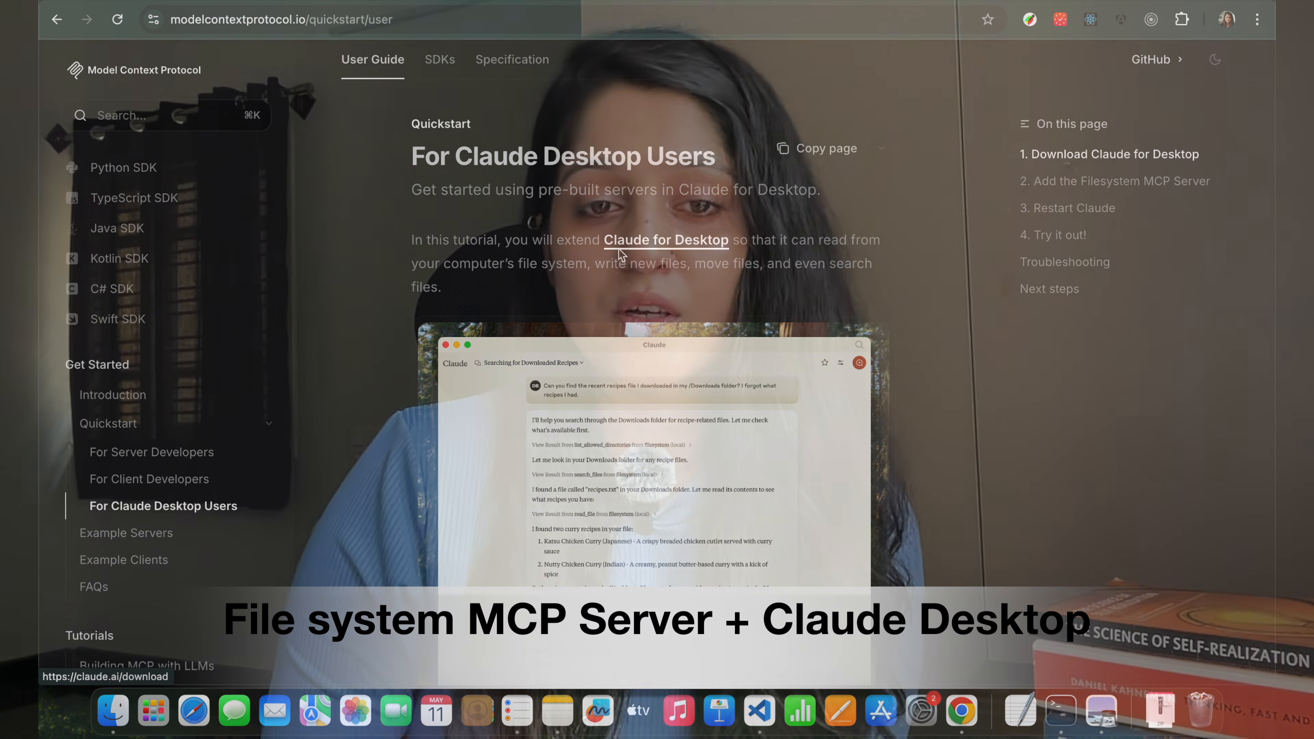
right_click(621, 247)
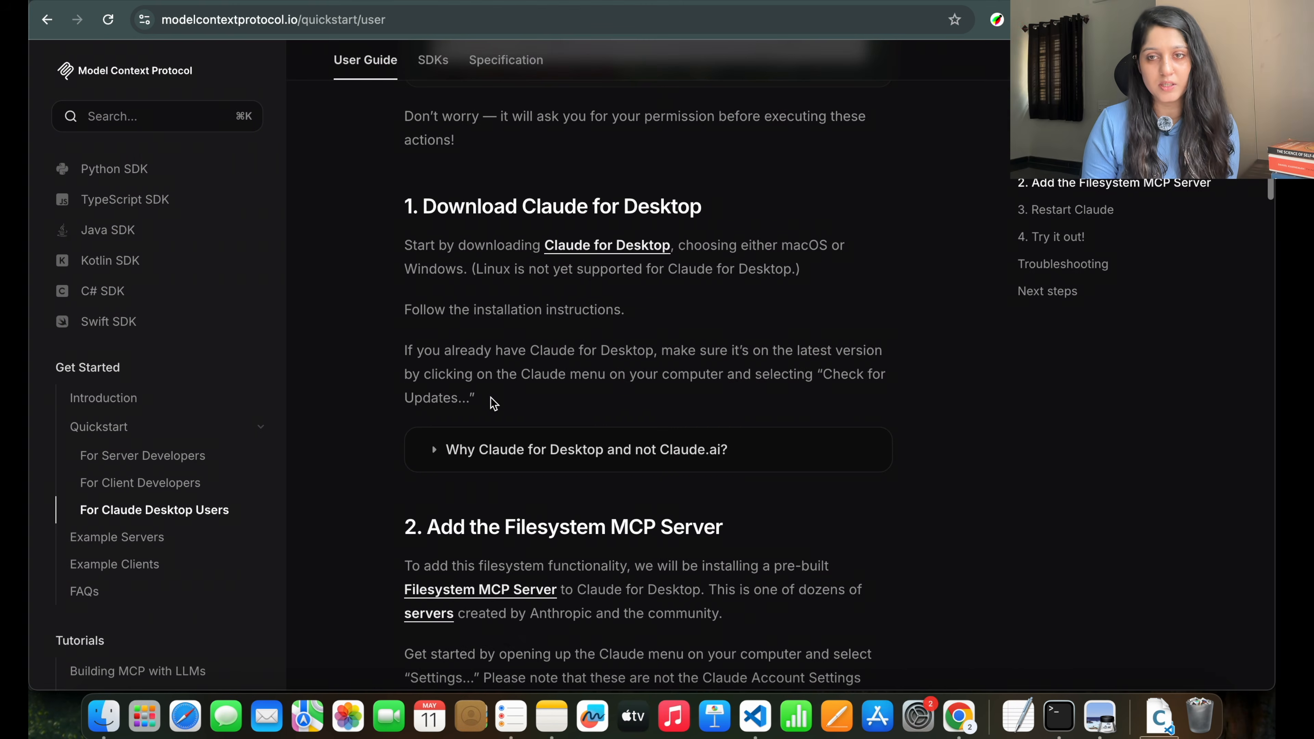
Scroll down the quickstart page toward the mcpServers JSON example, then bring up Launchpad.
scroll(491, 398, down, 3)
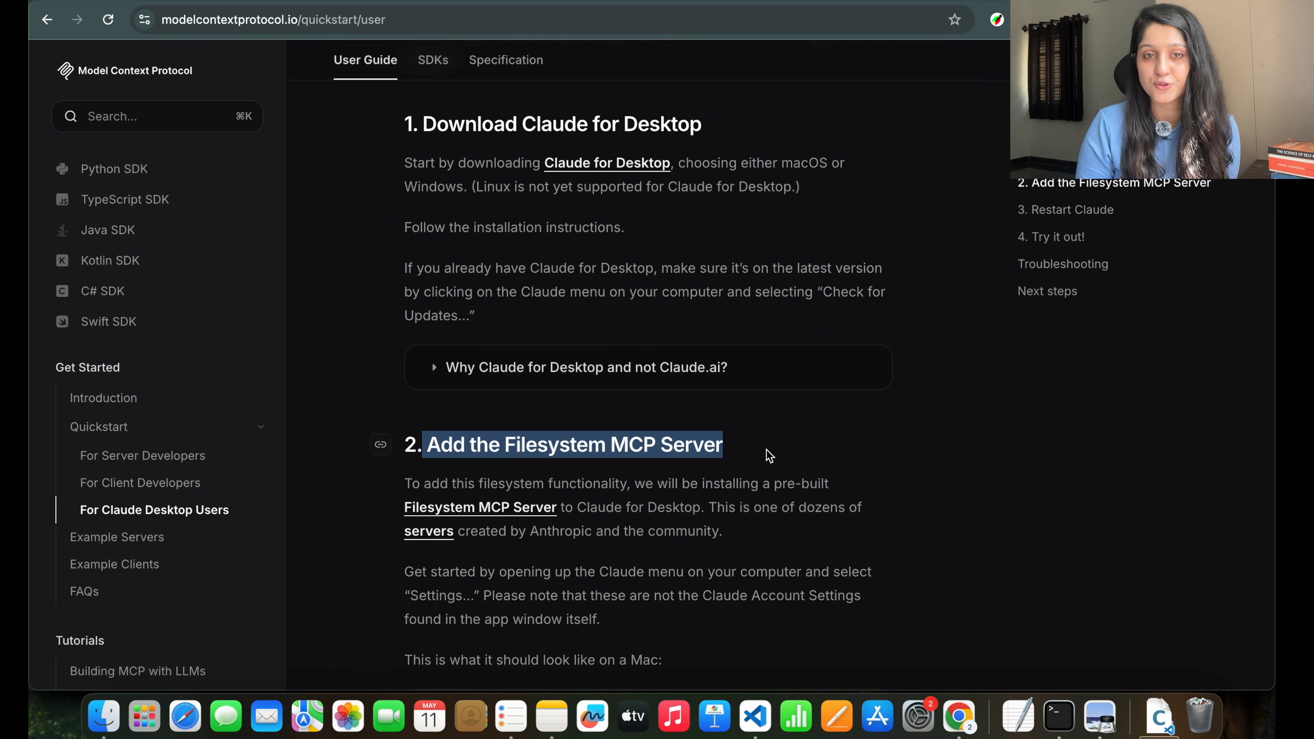
scroll(769, 456, down, 8)
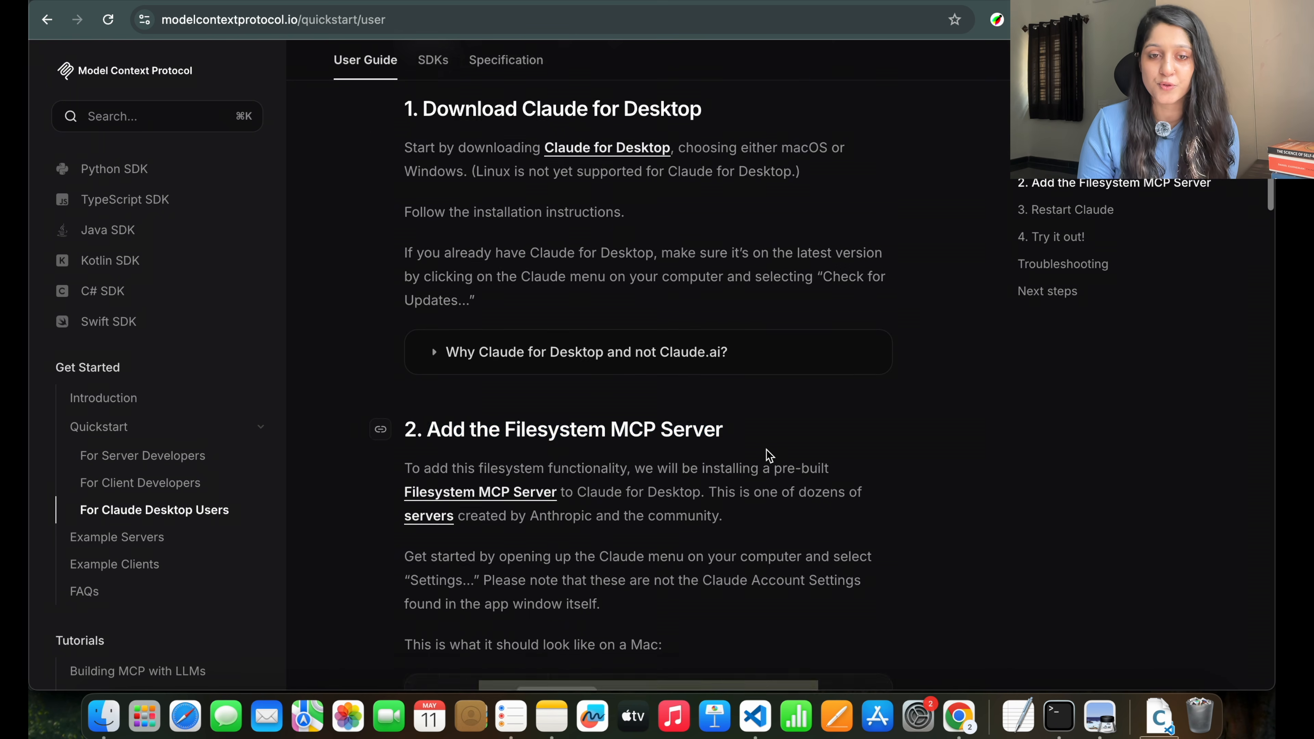
scroll(766, 450, down, 5)
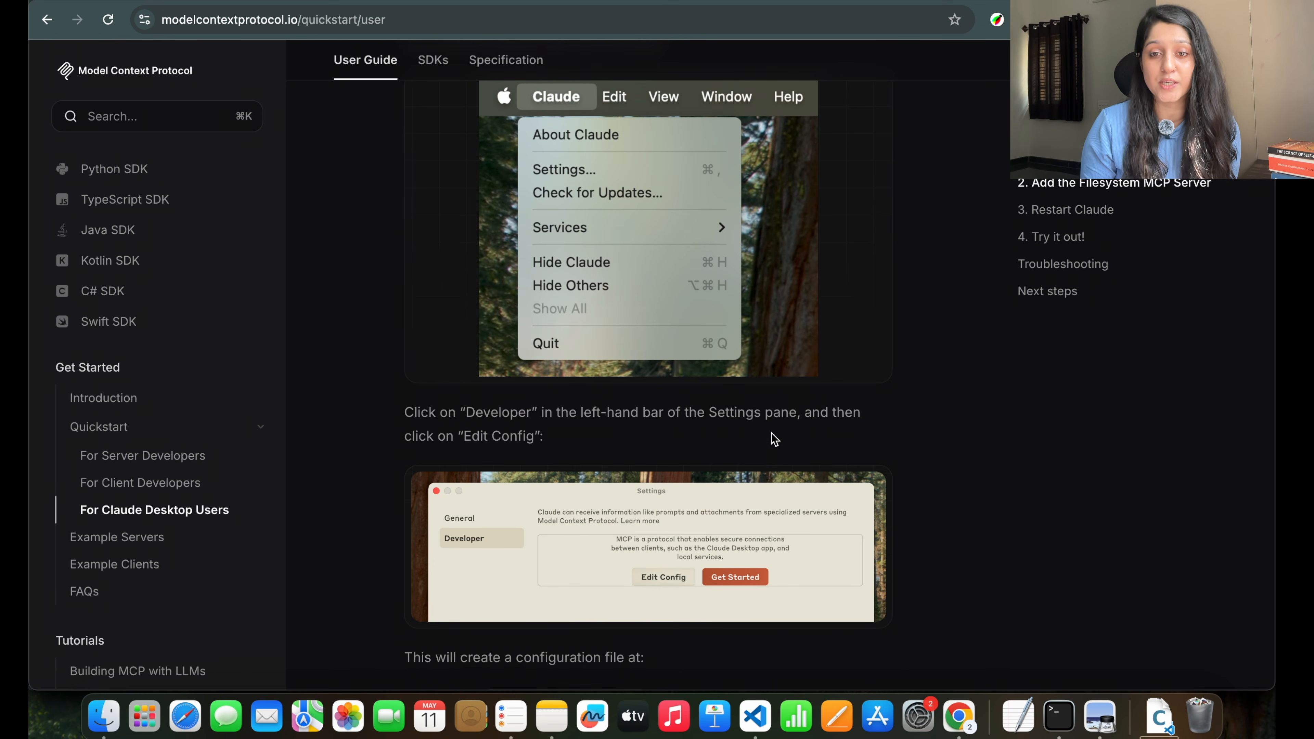
scroll(774, 439, down, 15)
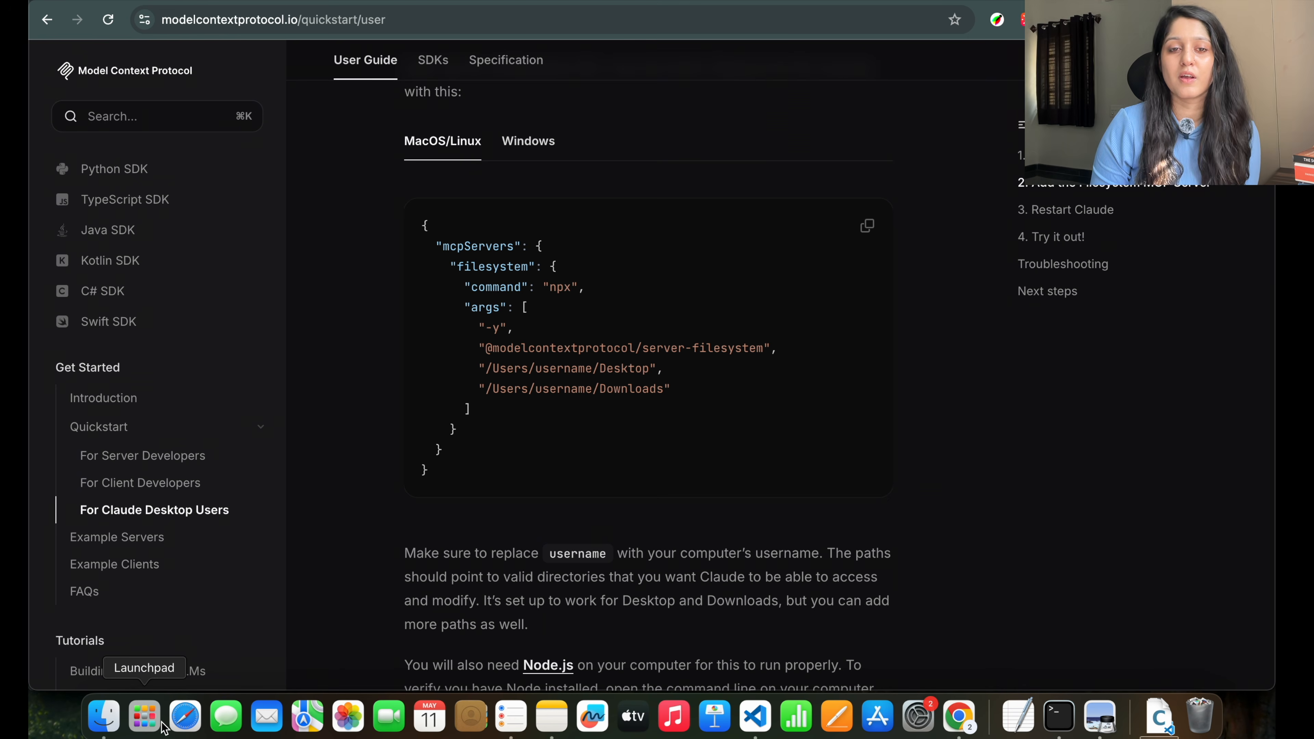
click(144, 717)
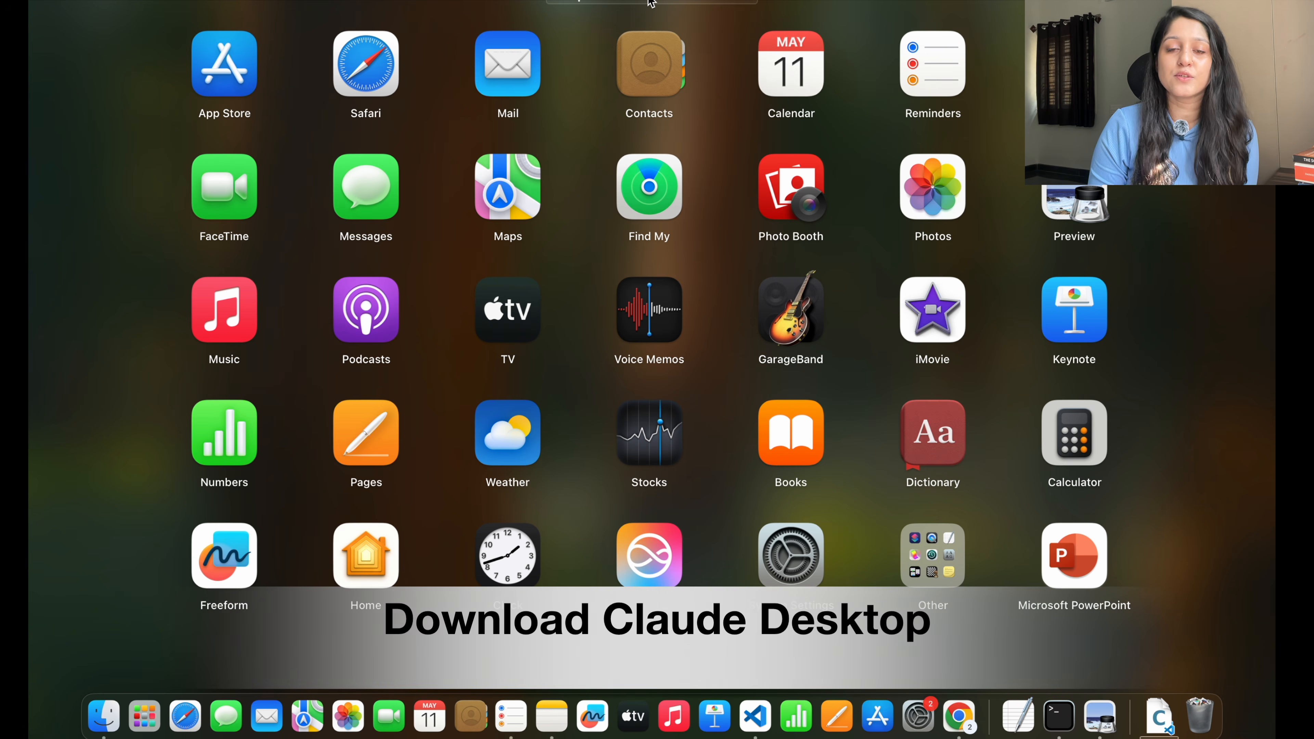
Search Launchpad for 'cl' and launch the Claude app.
text(cl)
click(719, 57)
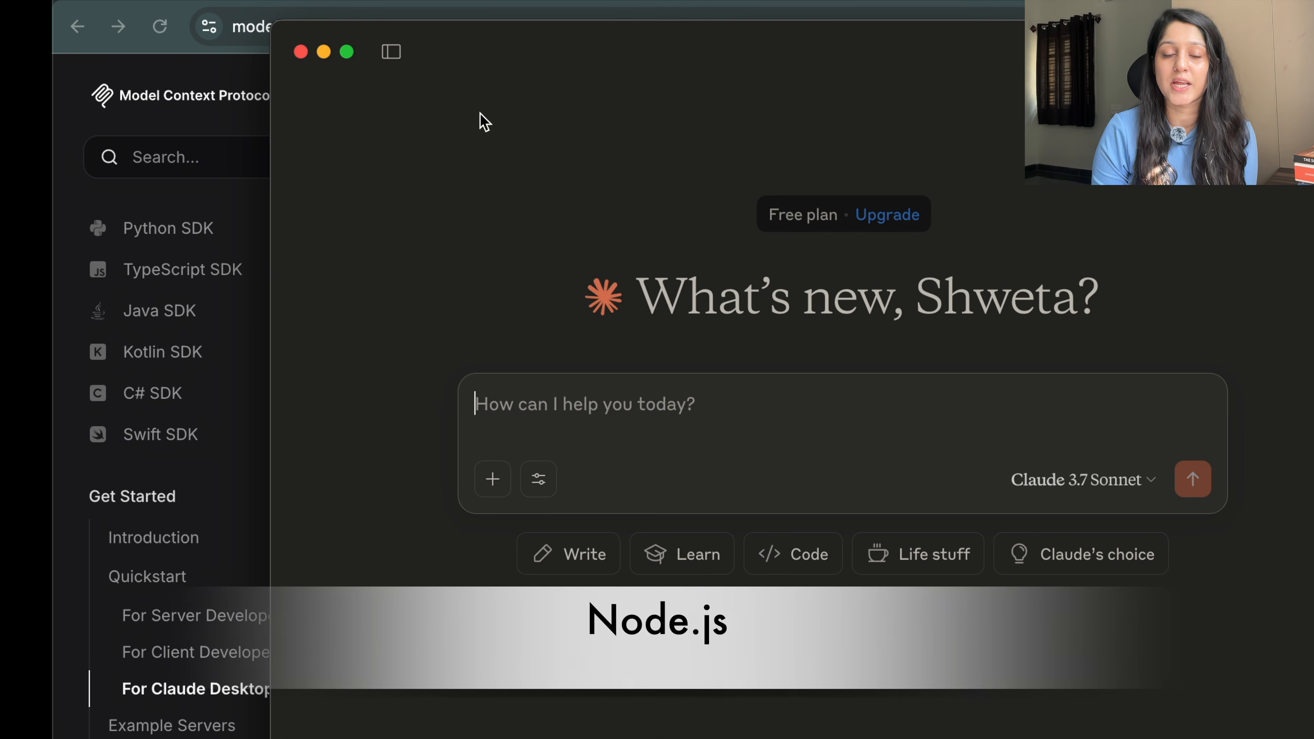
Maximise the Claude window and open Settings from the Claude menu, heading to Developer.
click(347, 52)
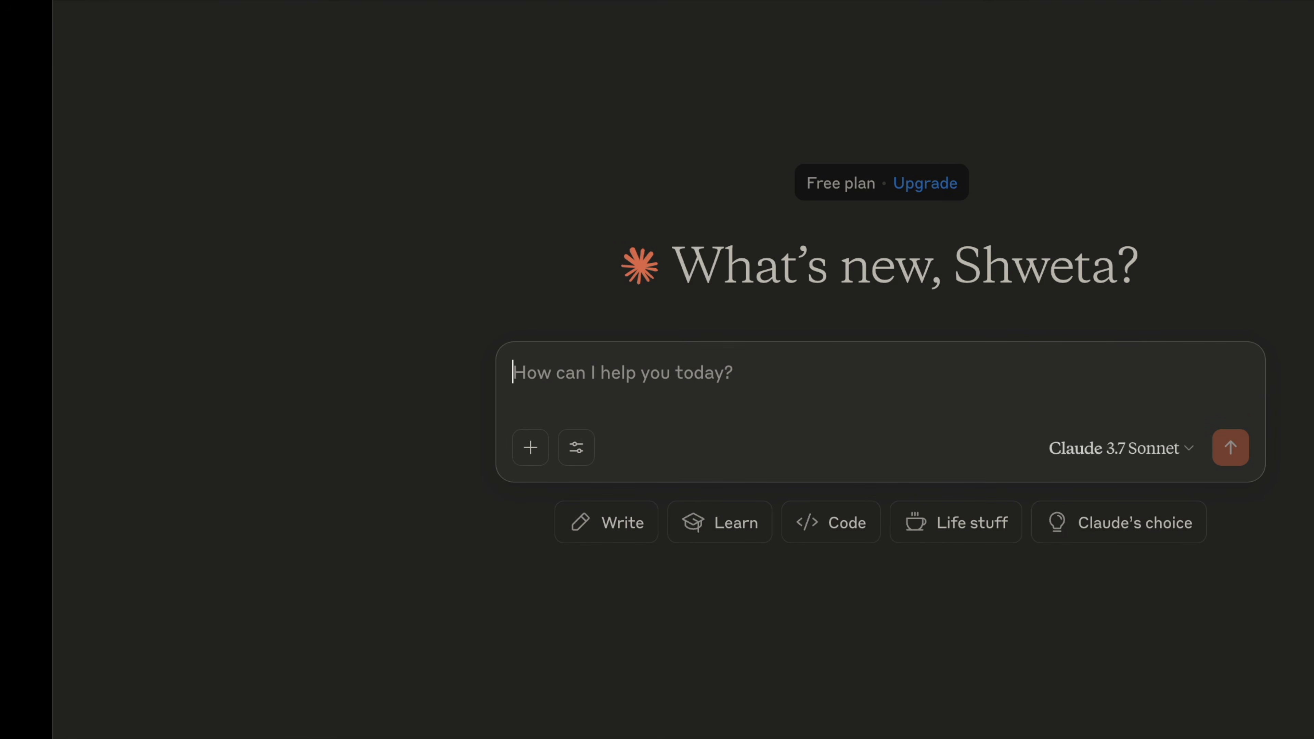
click(130, 0)
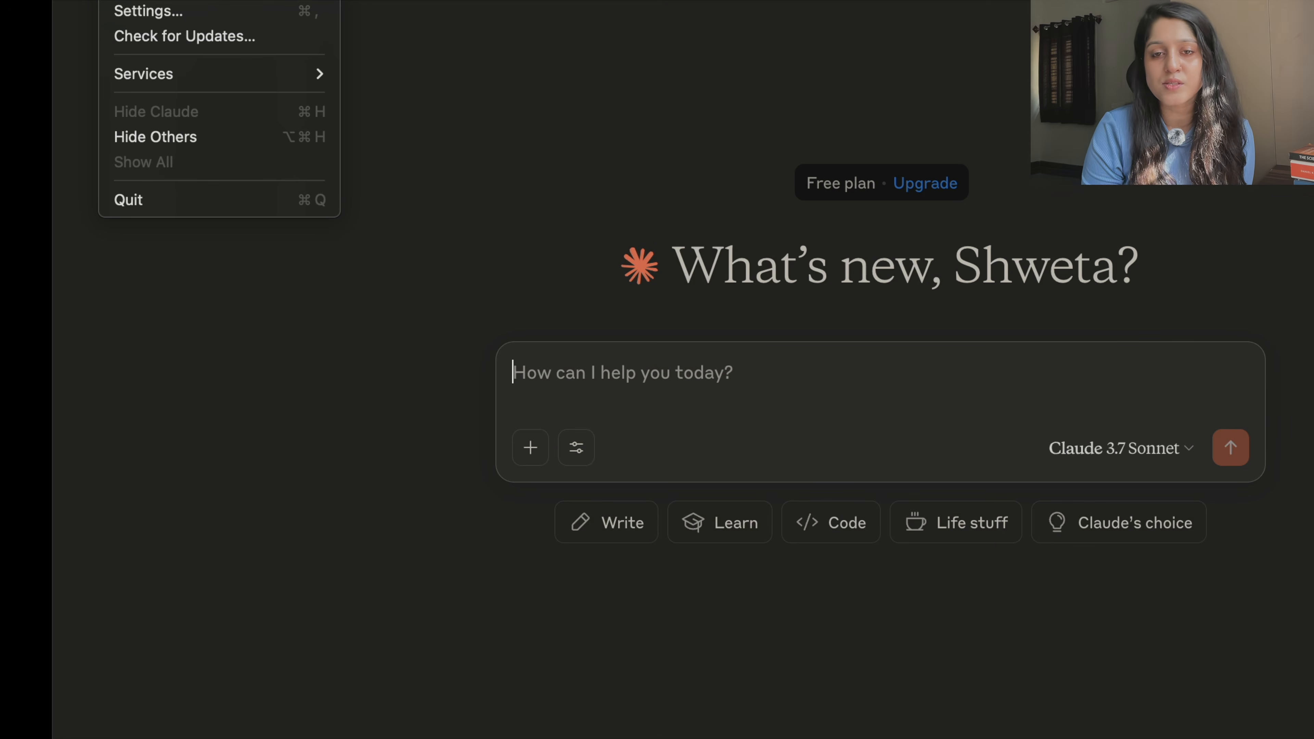
click(172, 12)
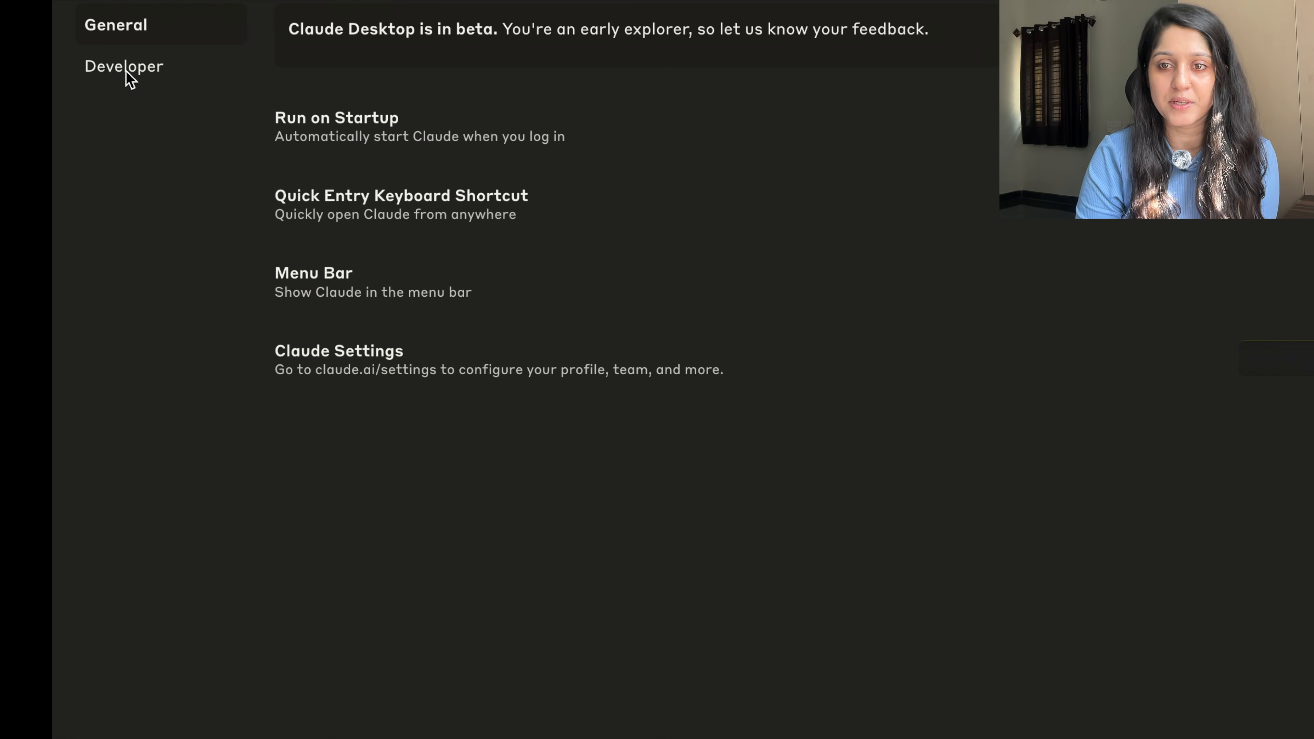
click(127, 70)
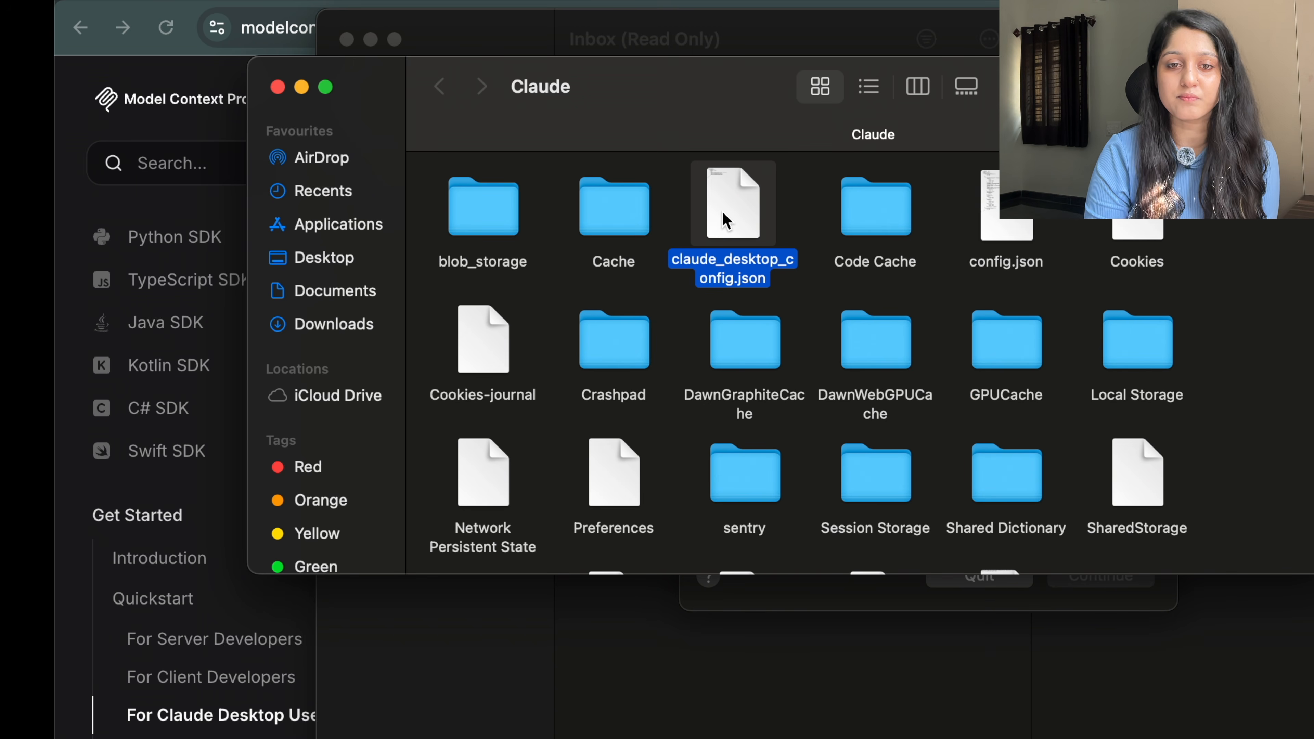
Bring up the Finder context menu for claude_desktop_config.json.
right_click(727, 221)
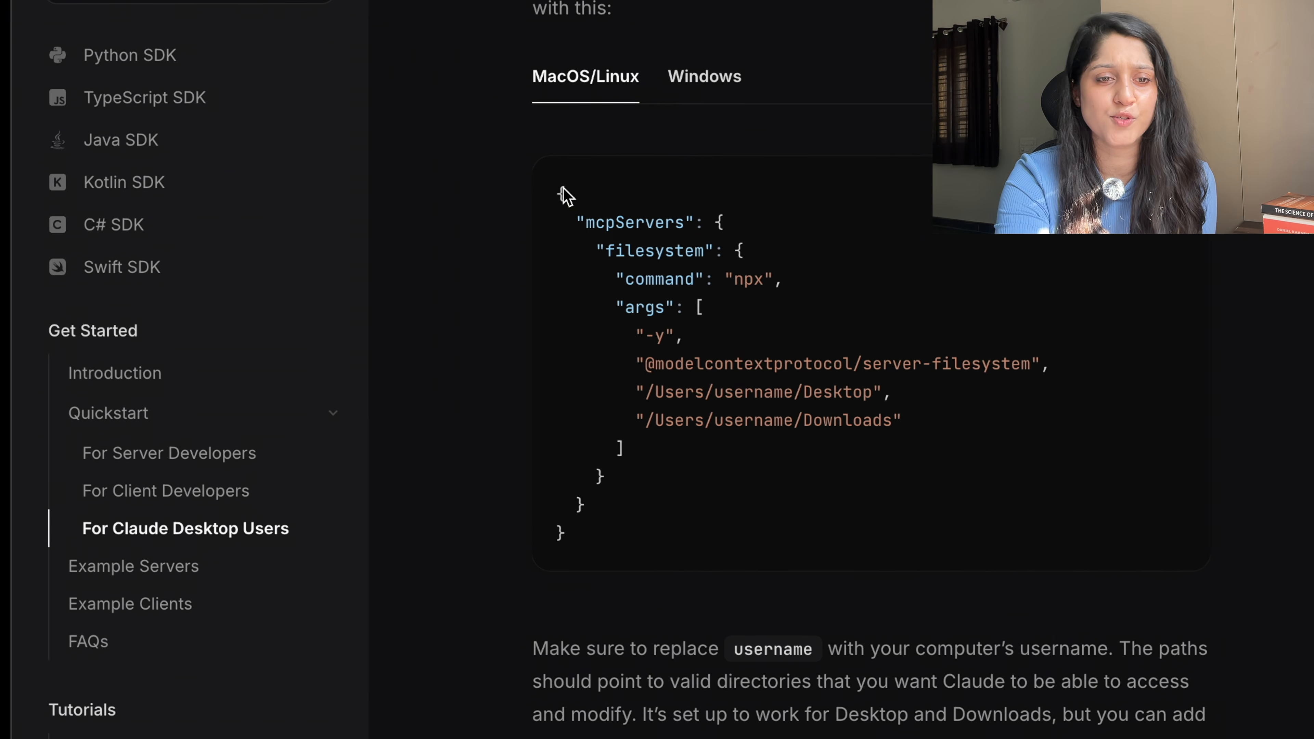
Select and copy the macOS/Linux mcpServers JSON configuration example.
scroll(569, 183, up, 2)
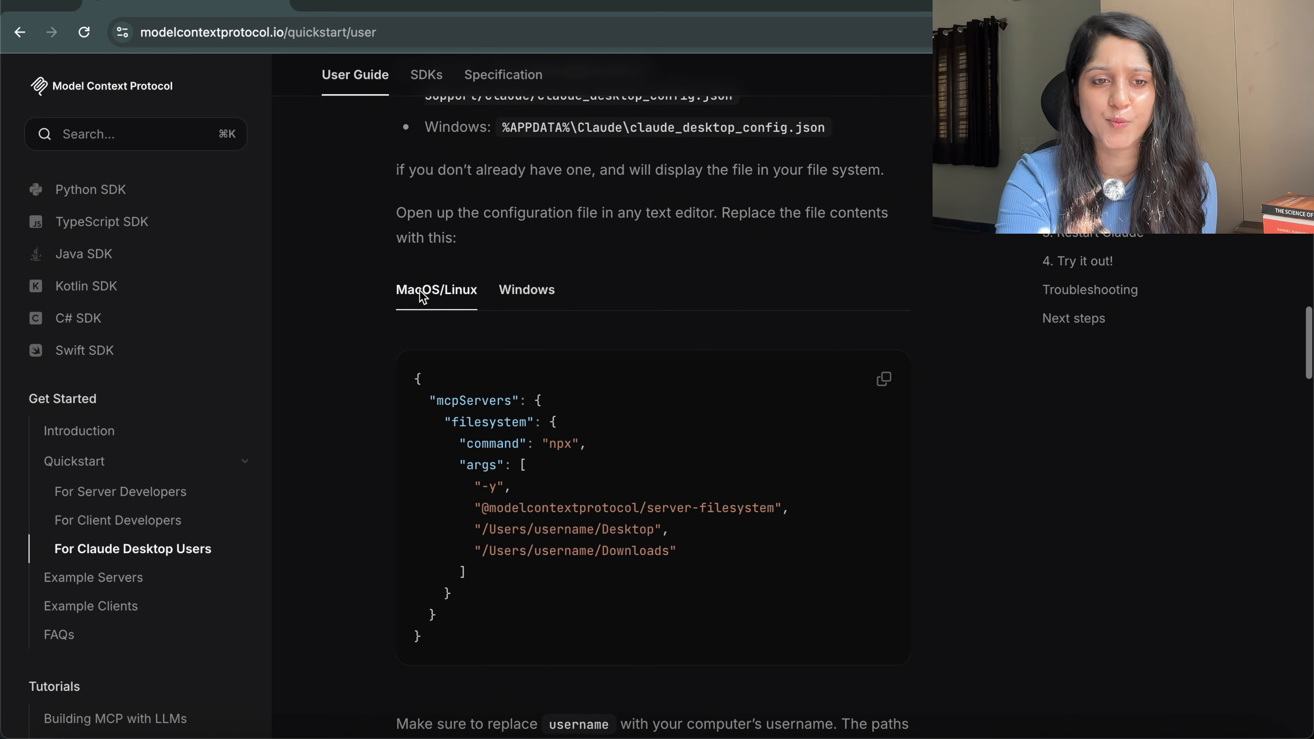
scroll(423, 296, up, 1)
scroll(423, 298, down, 1)
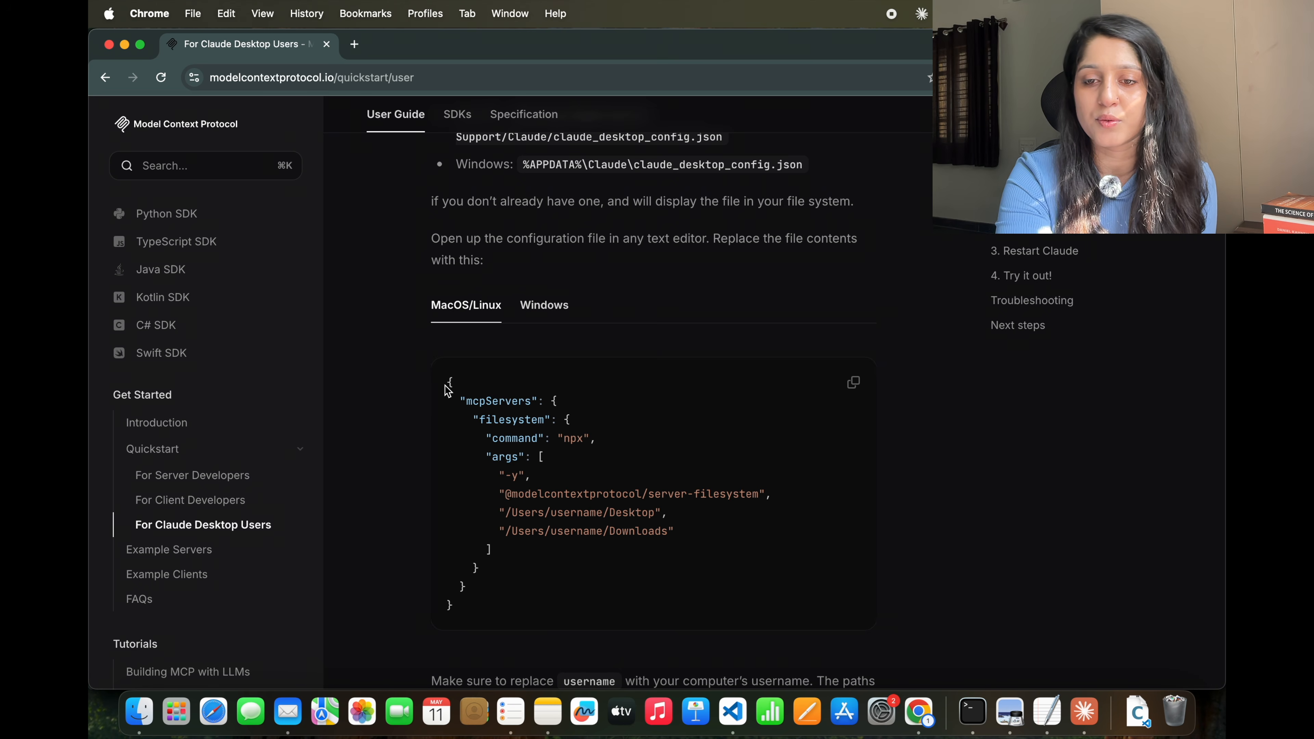
drag(417, 383, 456, 651)
key(super+c)
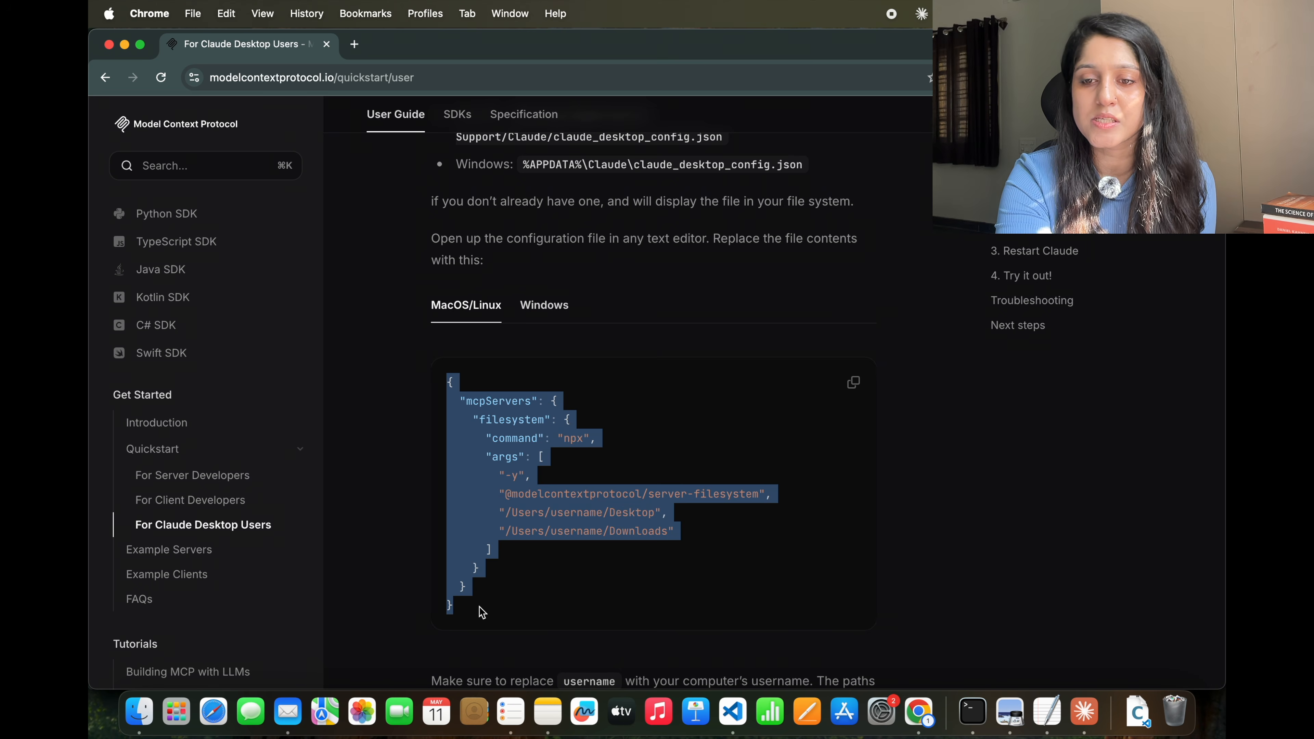
click(481, 613)
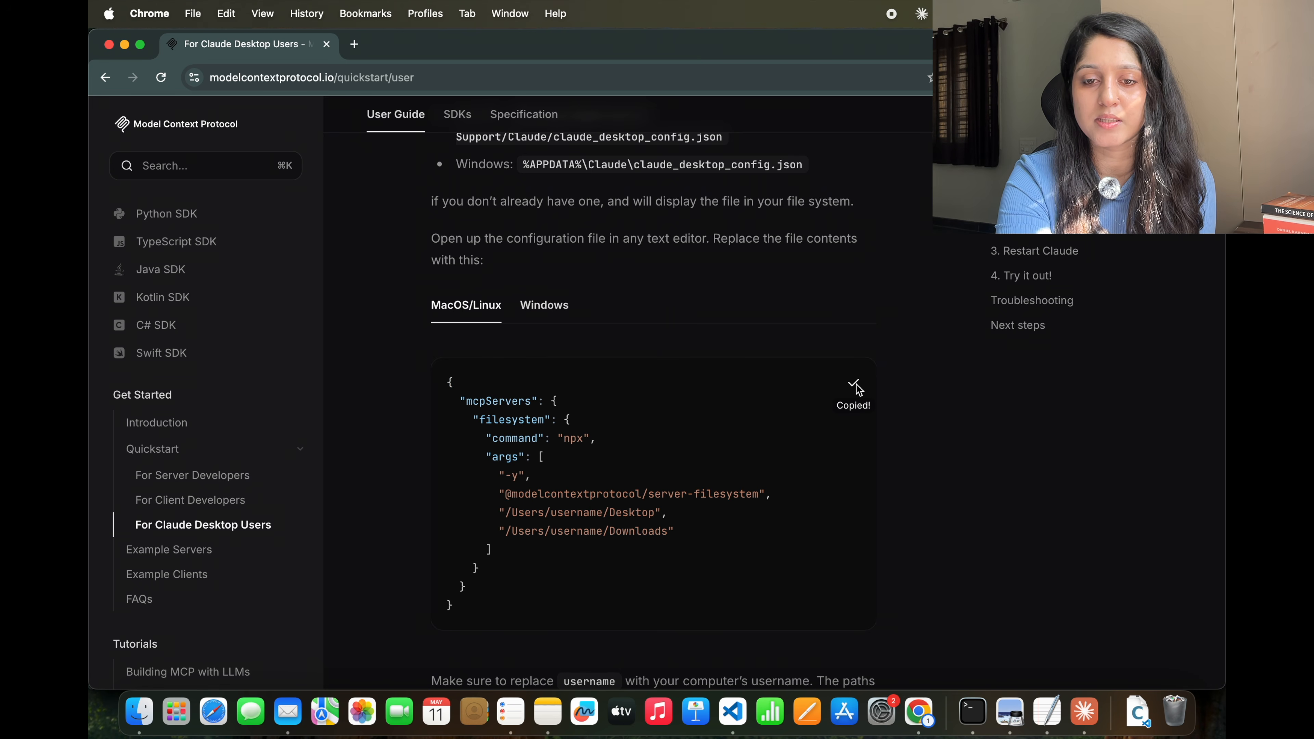
Paste the JSON into claude_desktop_config.json and put the real username in the Desktop and Downloads paths.
click(487, 314)
key(super+Tab)
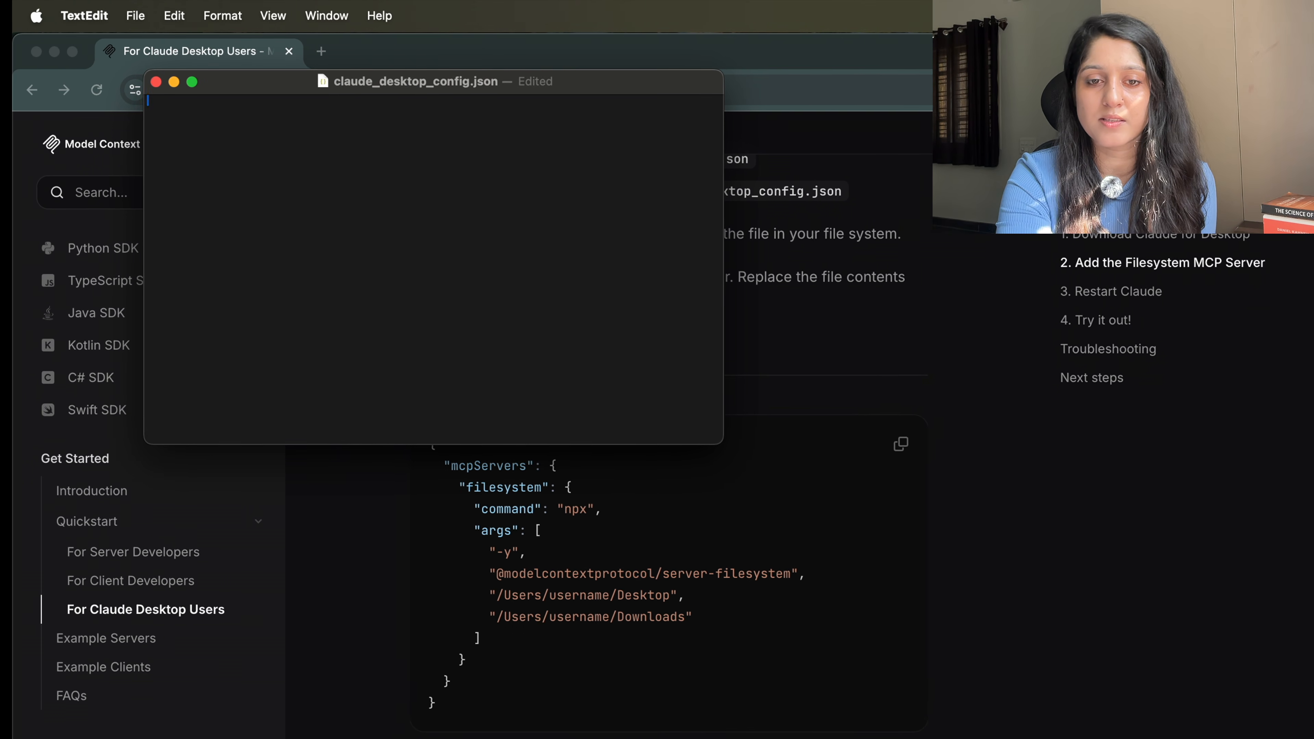
key(super+v)
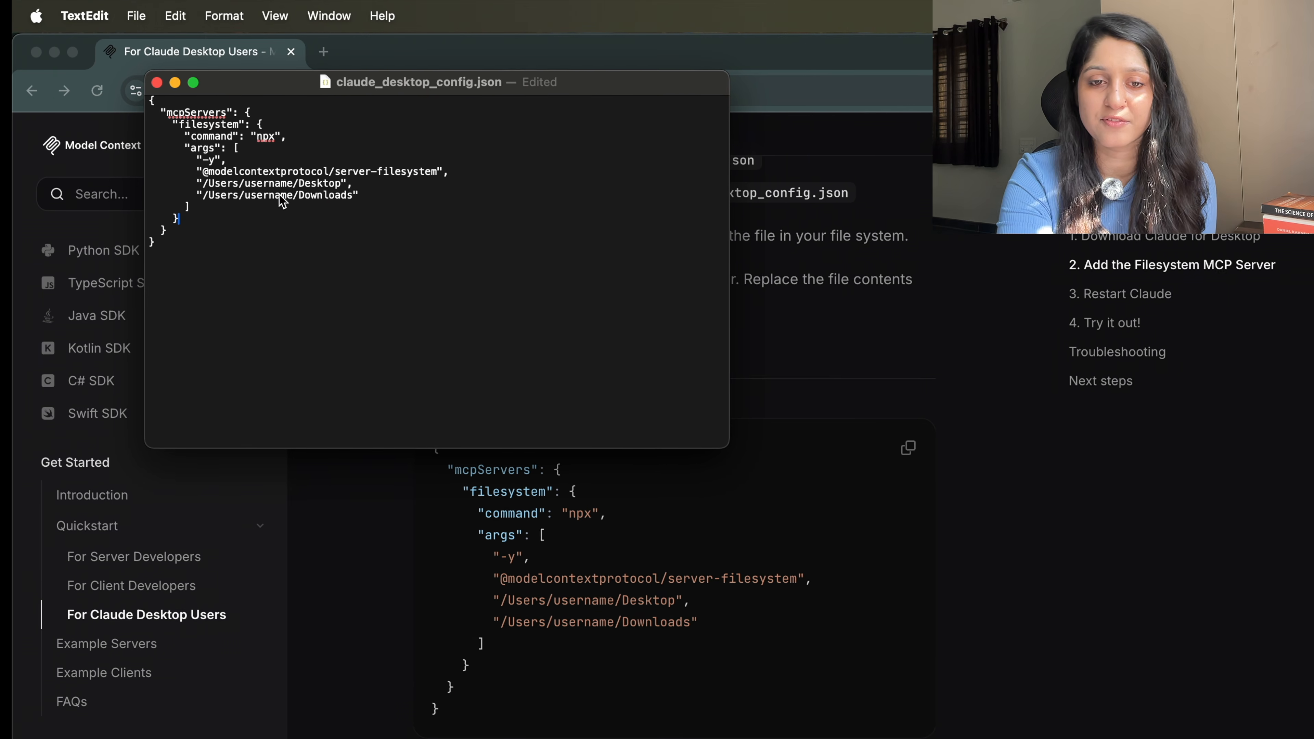
double_click(261, 183)
text(shwetamuli)
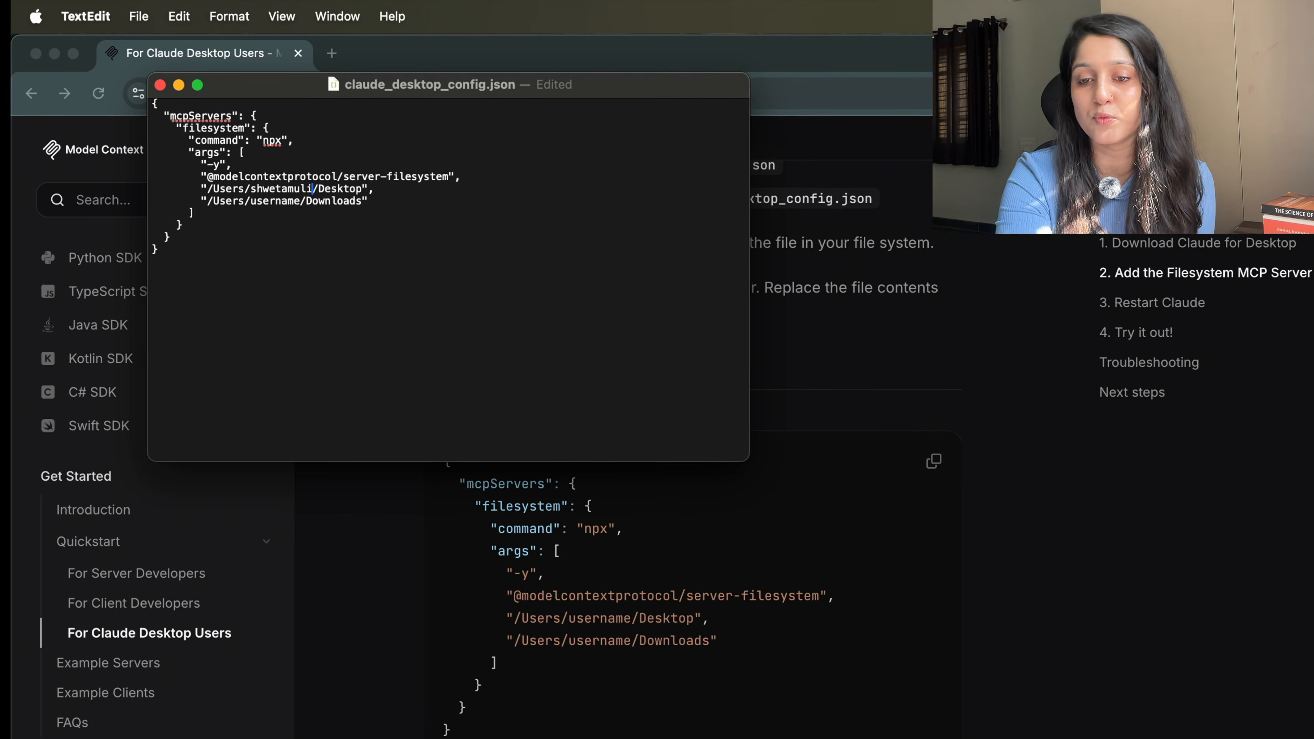
text(k)
double_click(279, 190)
key(super+c)
double_click(286, 205)
key(super+v)
Add a Documents path line after Downloads, remove the leftover blank line, and save.
click(411, 210)
text(,)
key(Return)
triple_click(358, 215)
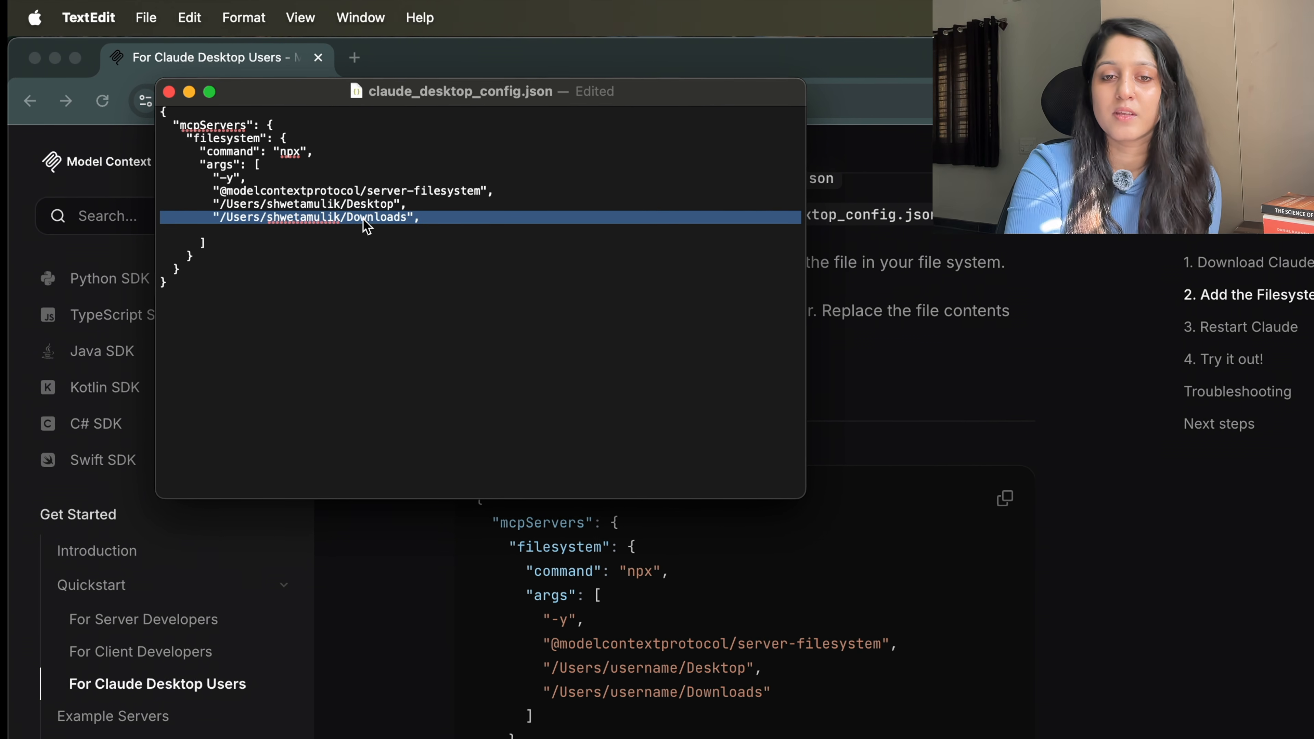
click(455, 217)
key(Return)
key(super+v)
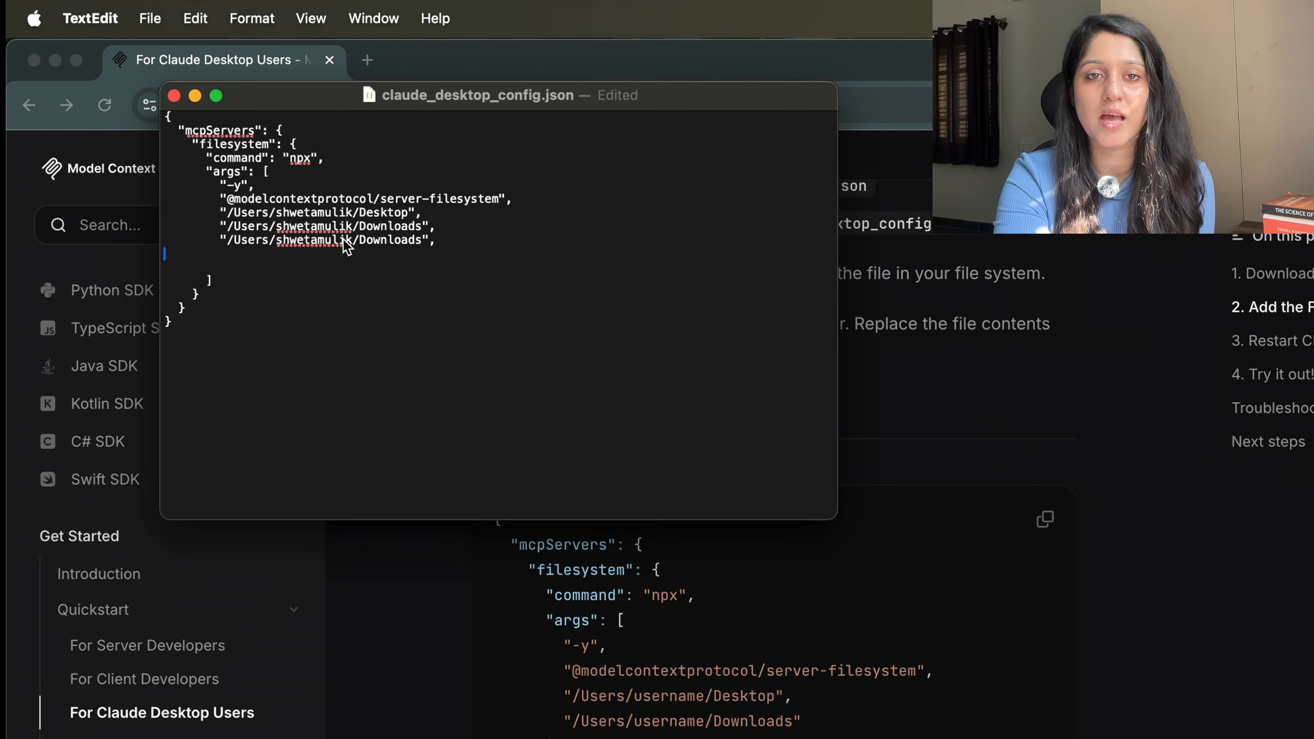
double_click(393, 241)
text(Documents)
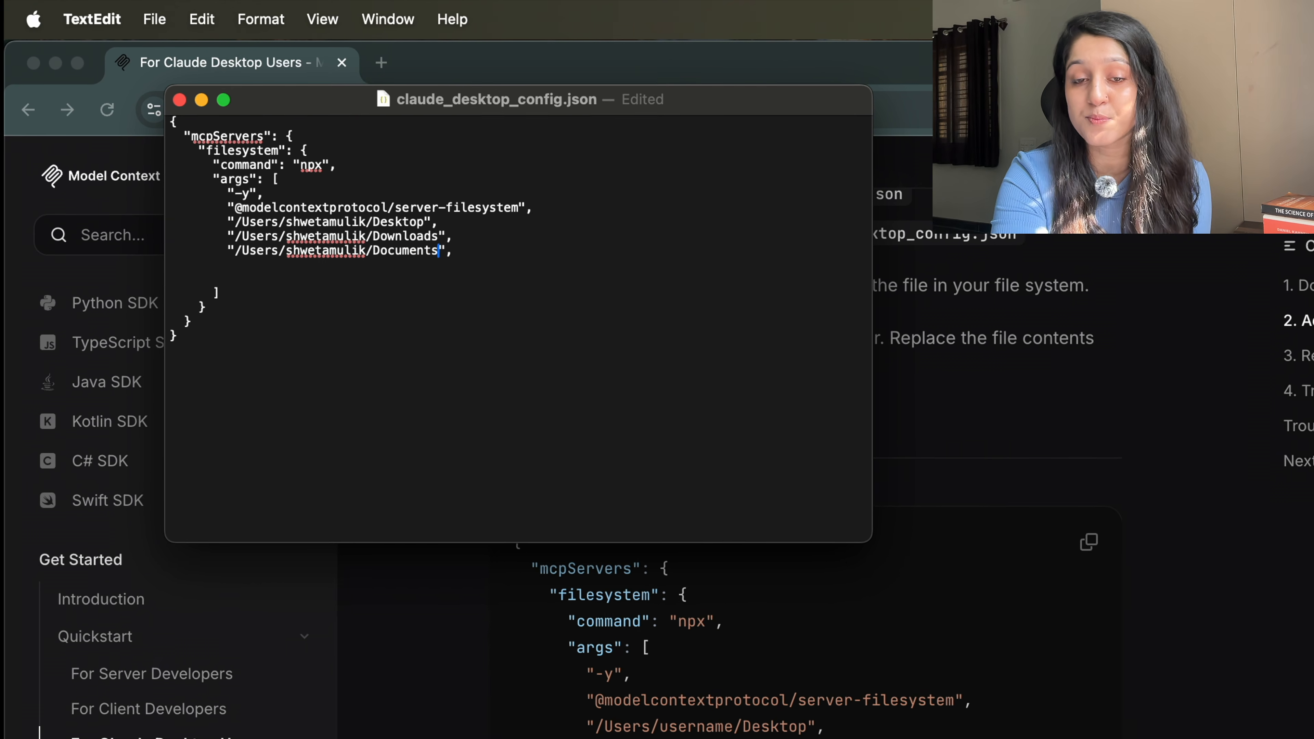
click(353, 264)
key(BackSpace)
key(super+s)
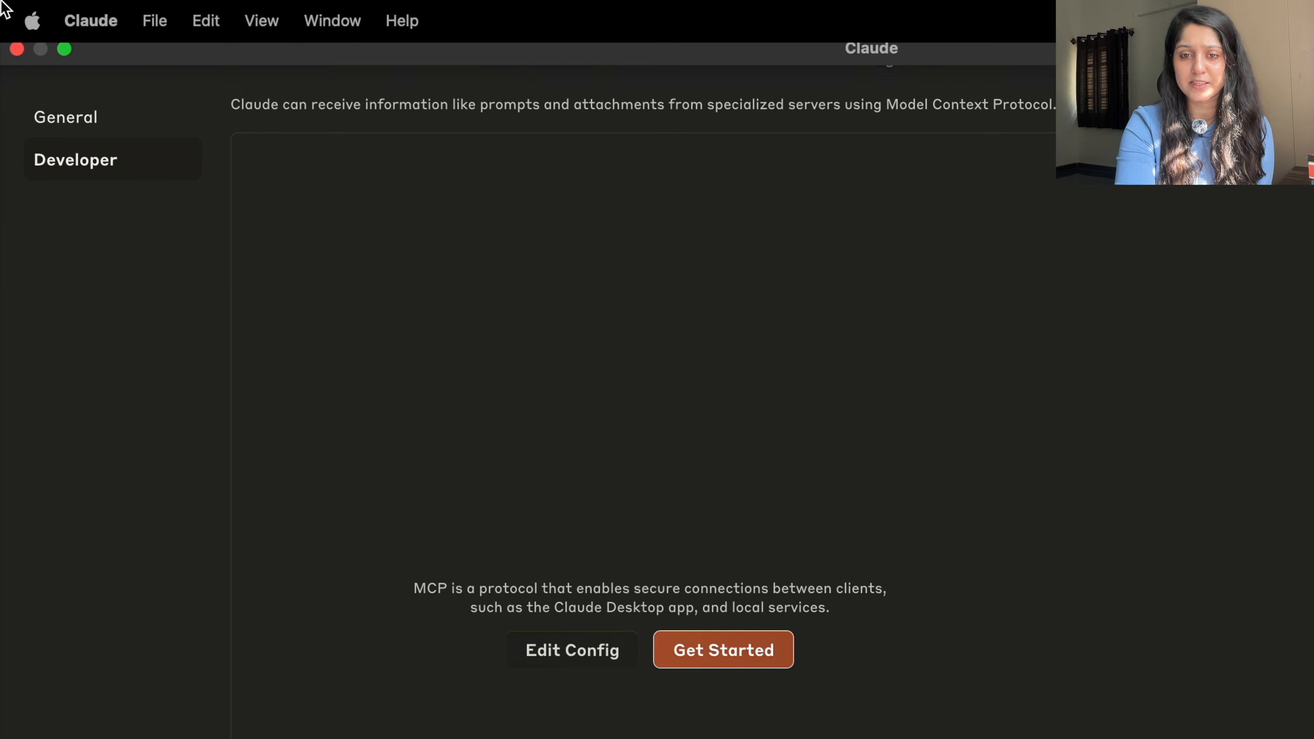
Close Claude's windows and force quit Claude via the Force Quit Applications dialog.
click(17, 60)
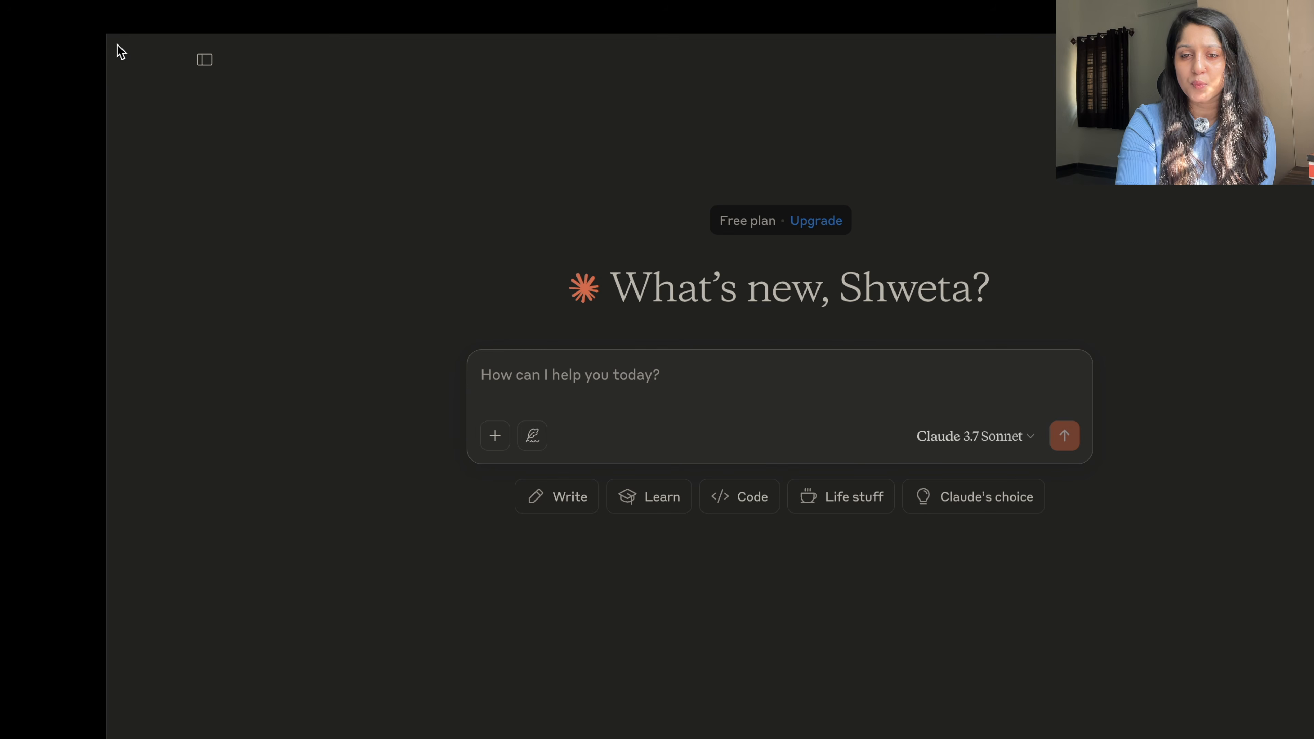
click(119, 47)
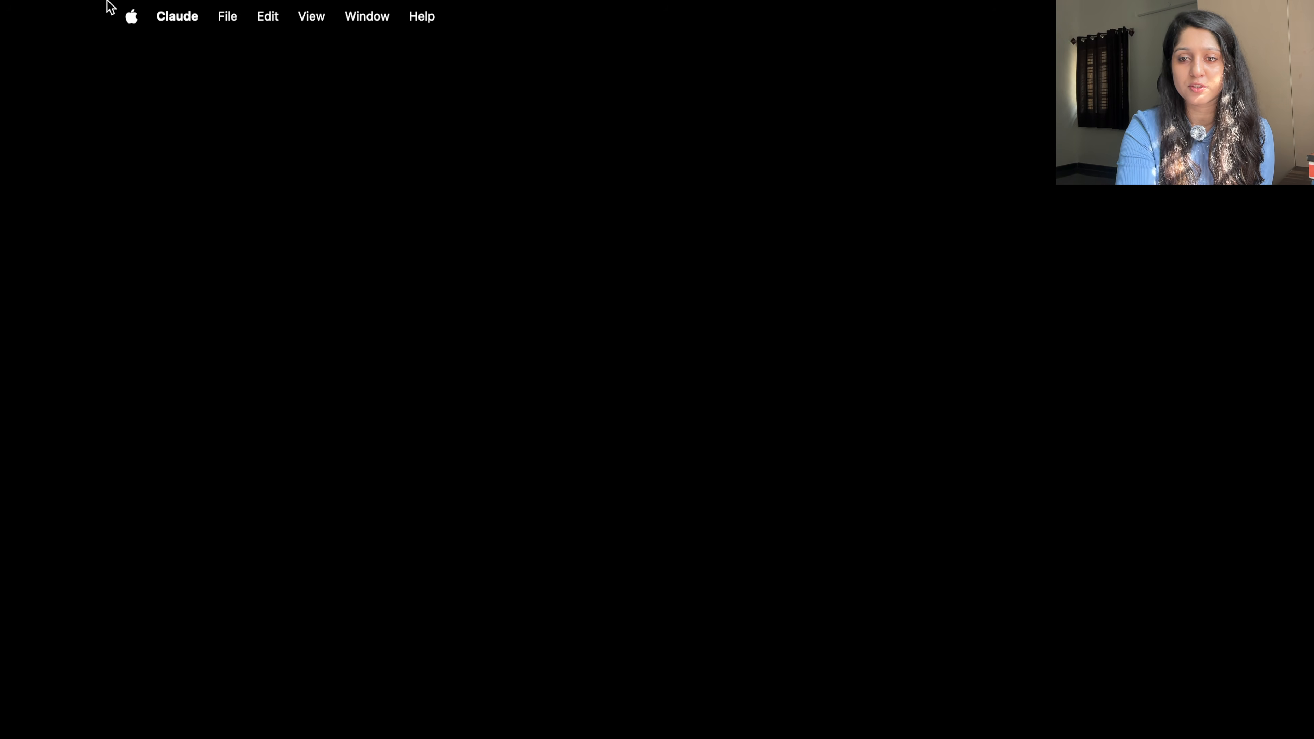
click(131, 16)
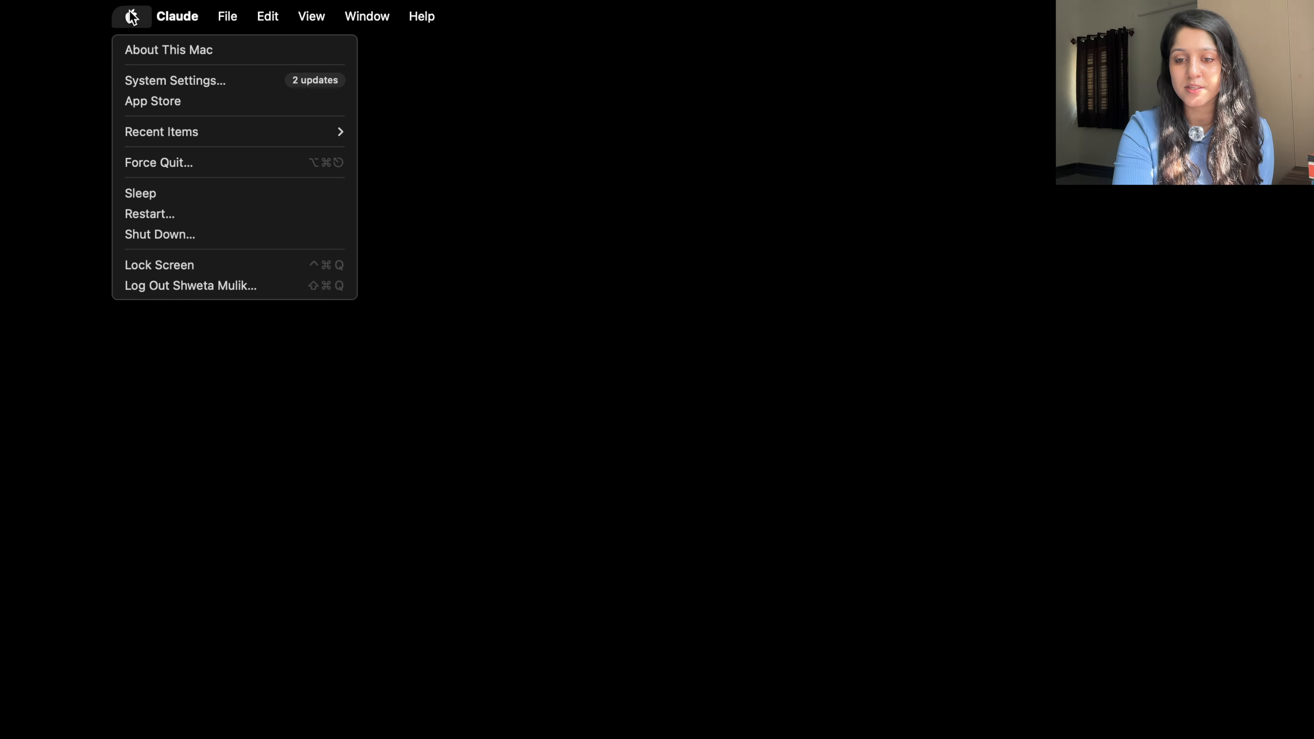
click(181, 169)
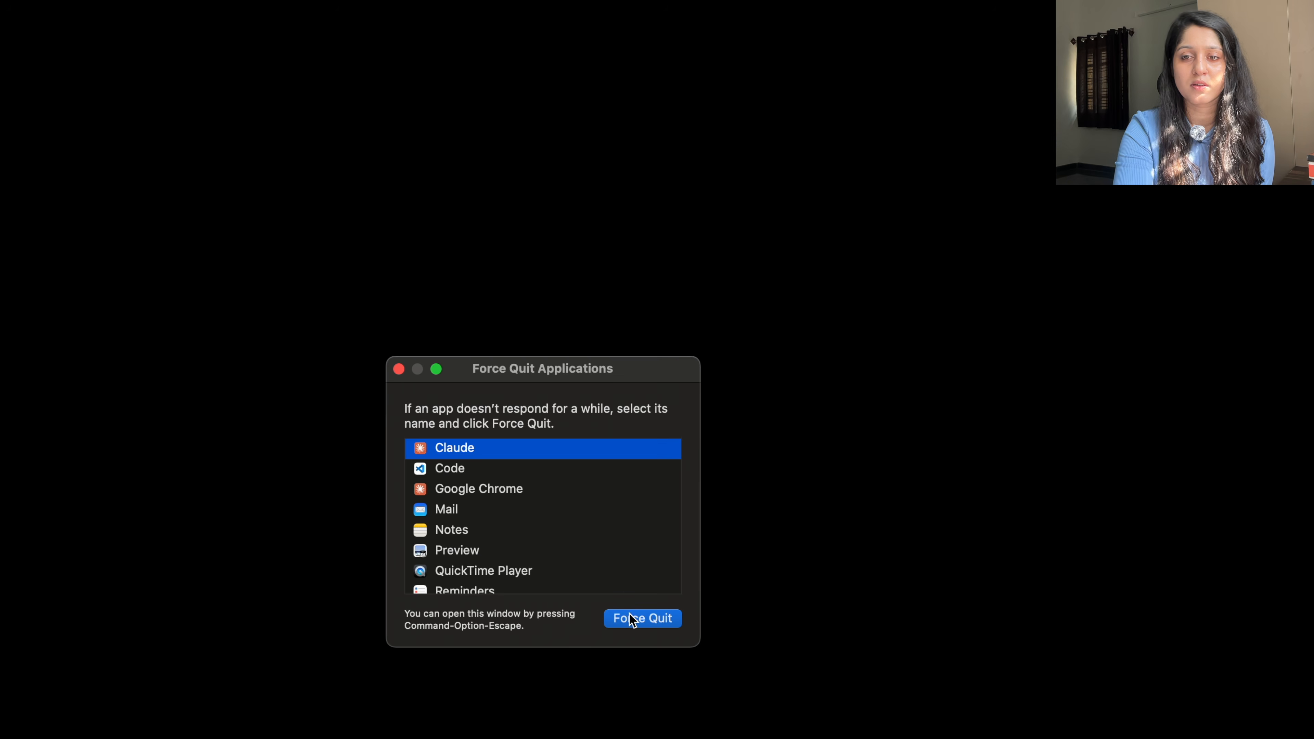
click(632, 620)
click(693, 529)
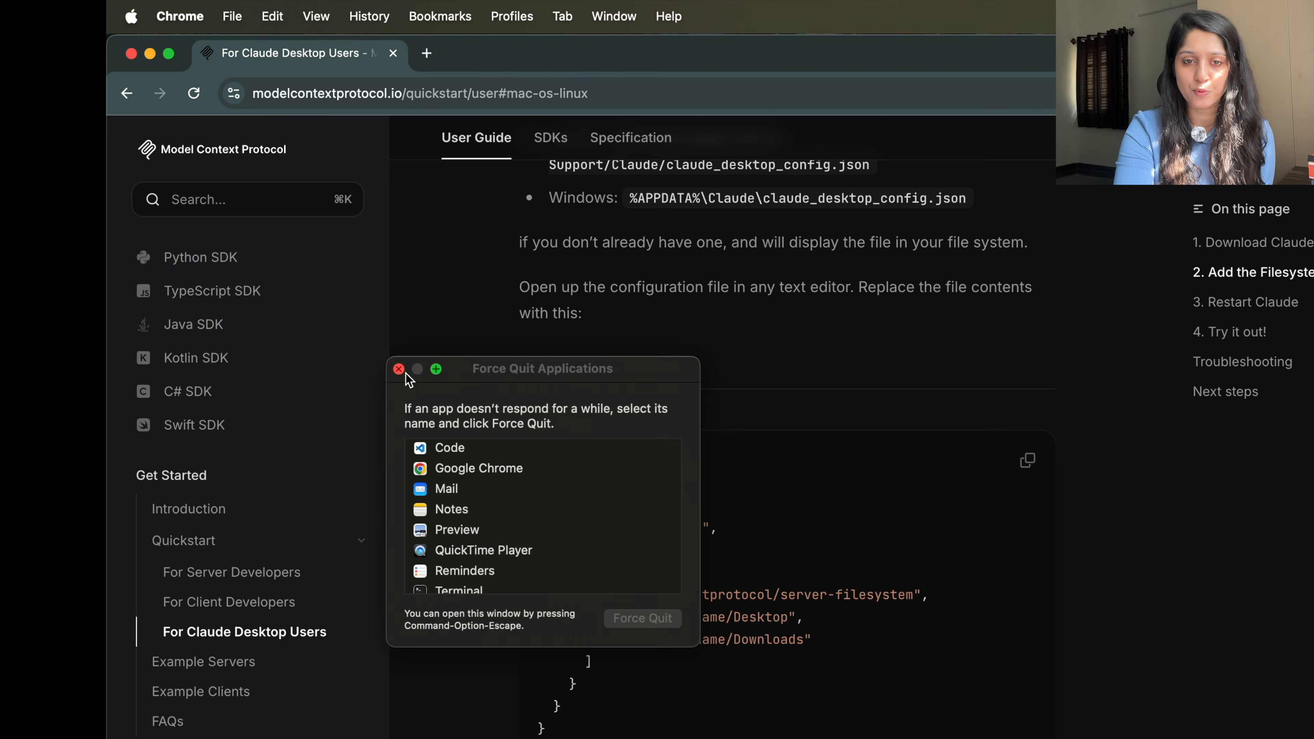
click(399, 369)
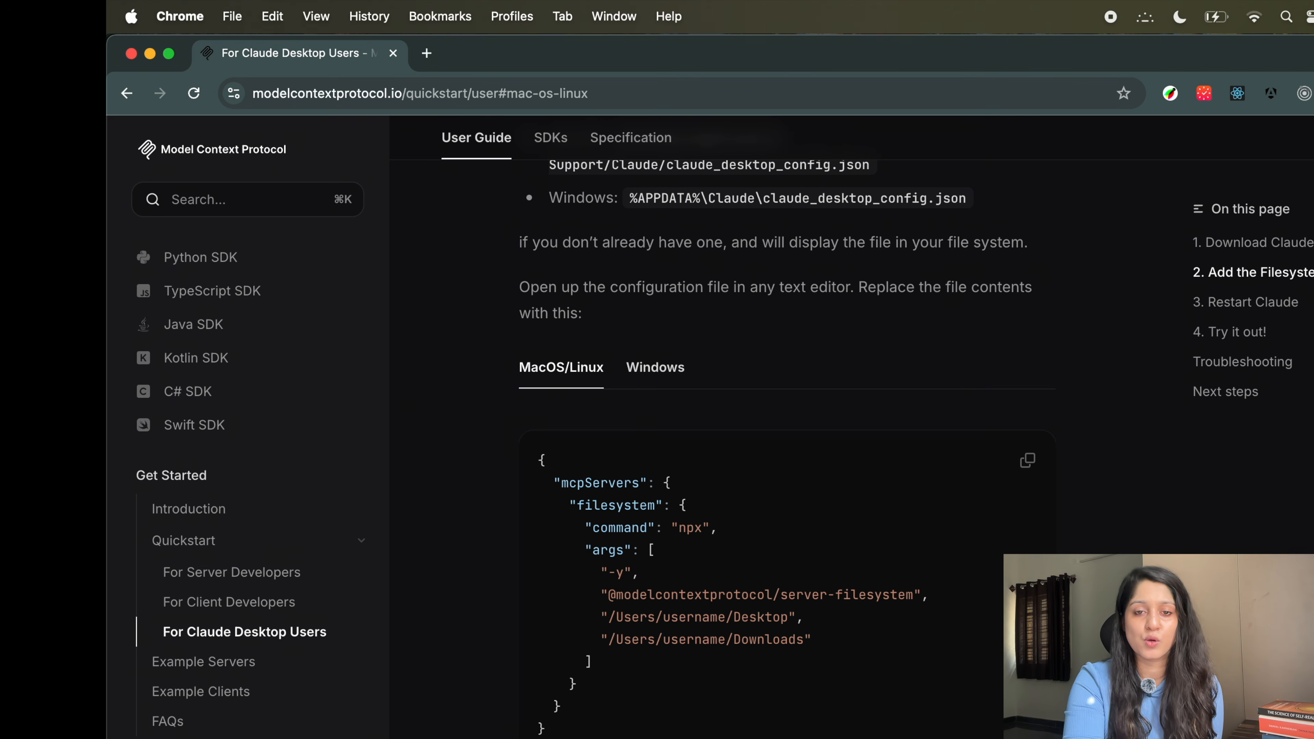
Search Launchpad for 'cl' and relaunch Claude.
key(F4)
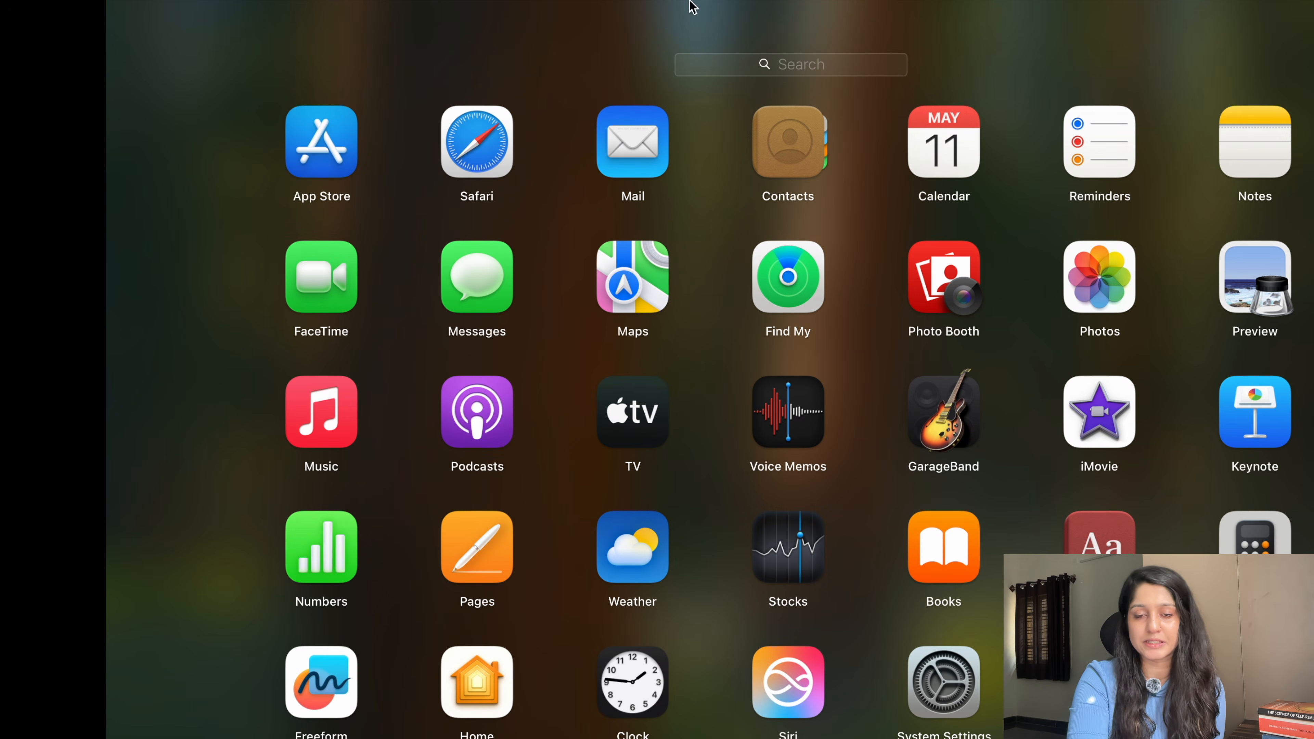
click(725, 58)
text(cl)
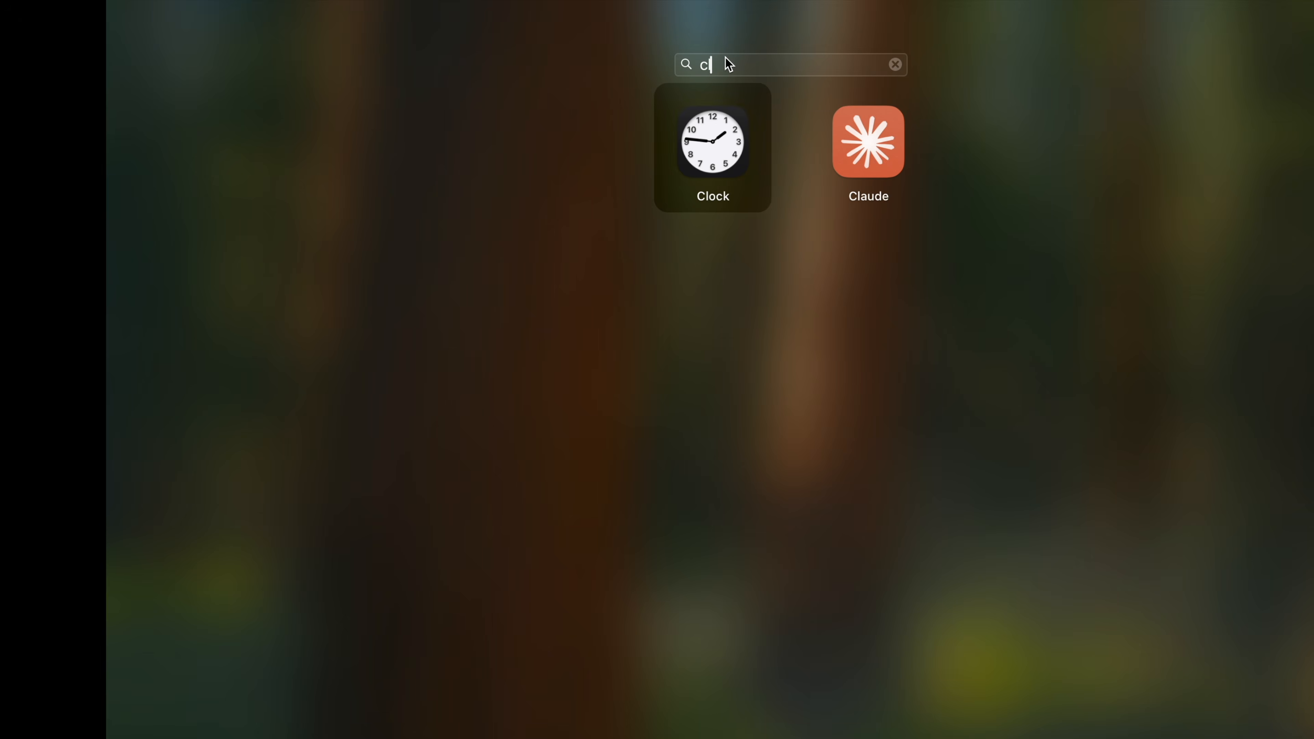
click(868, 141)
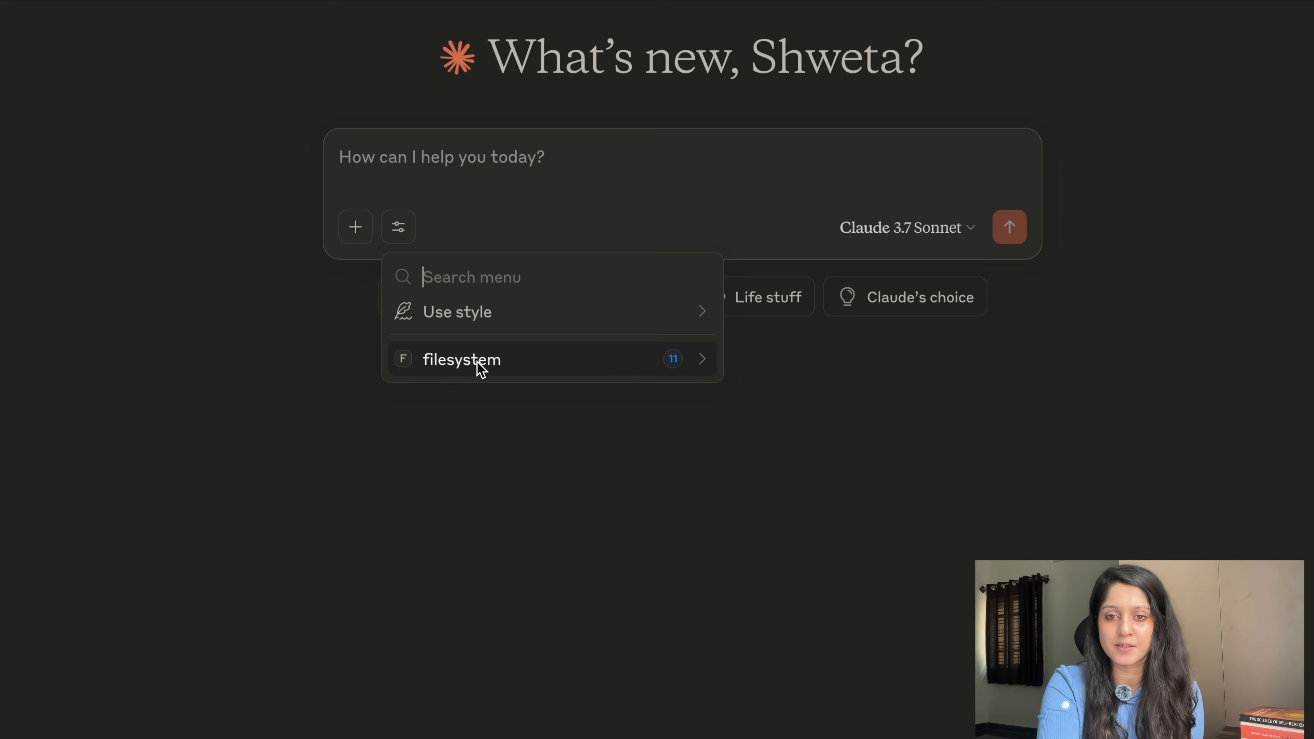
Show the filesystem server's tools, toggle read_file off and back on, and close the list.
click(704, 364)
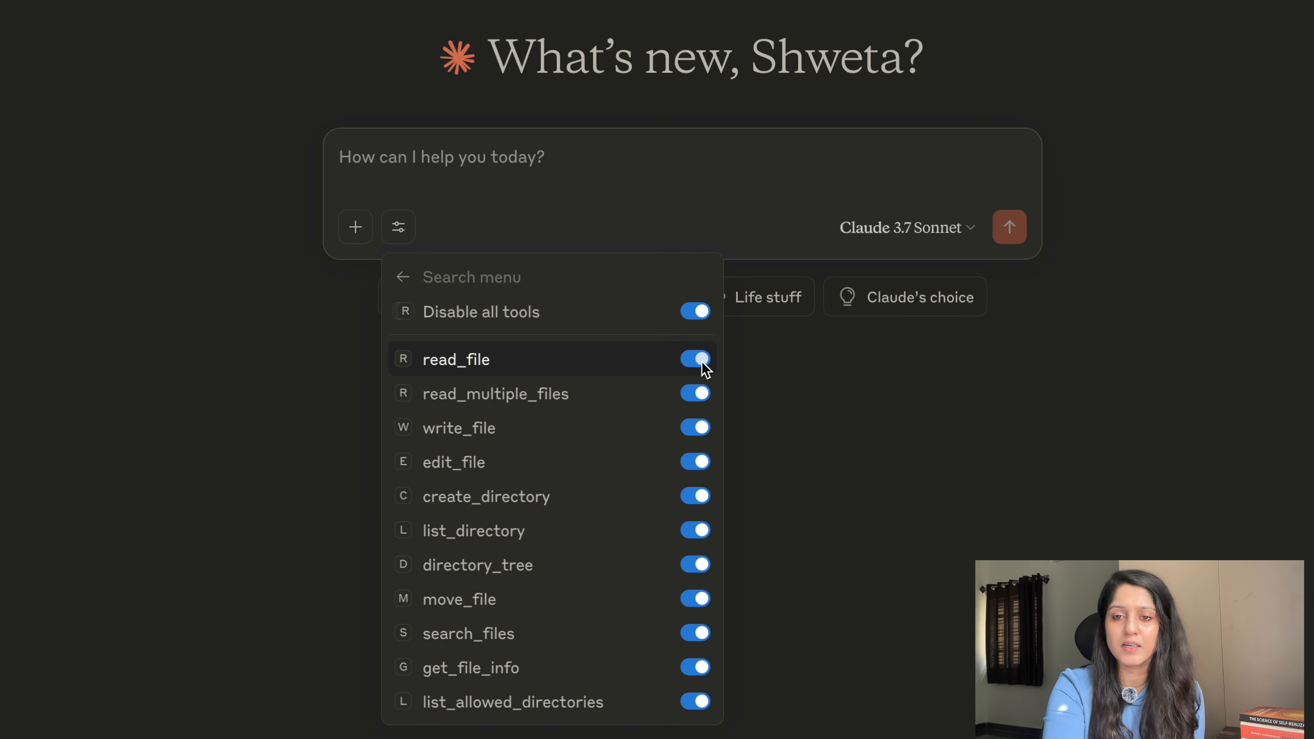
click(696, 360)
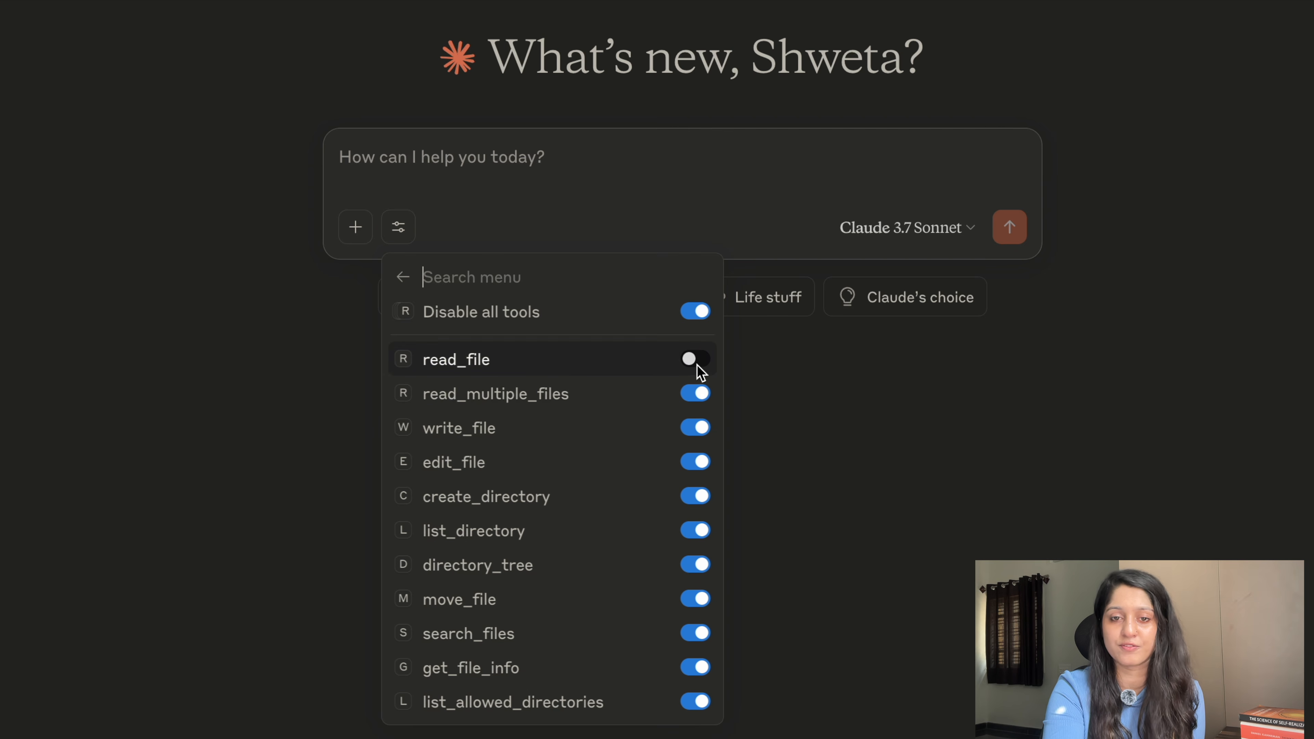
click(698, 362)
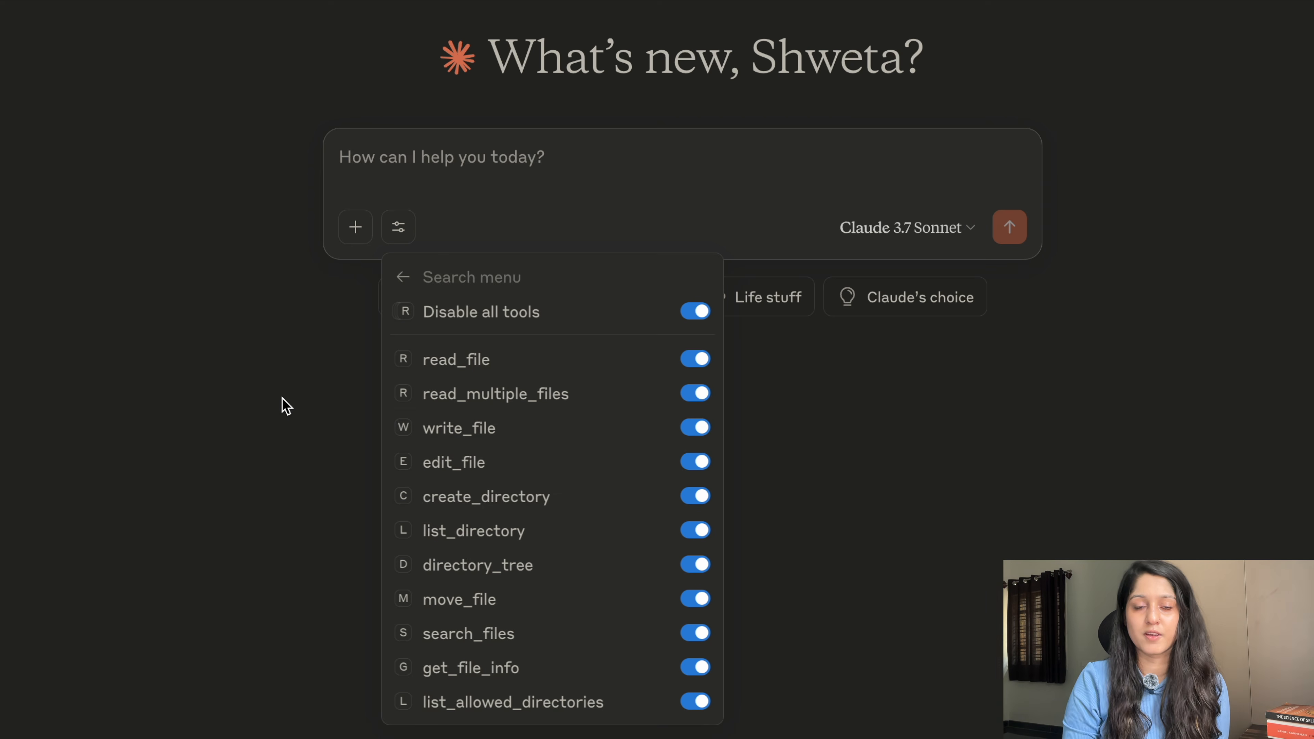
key(Escape)
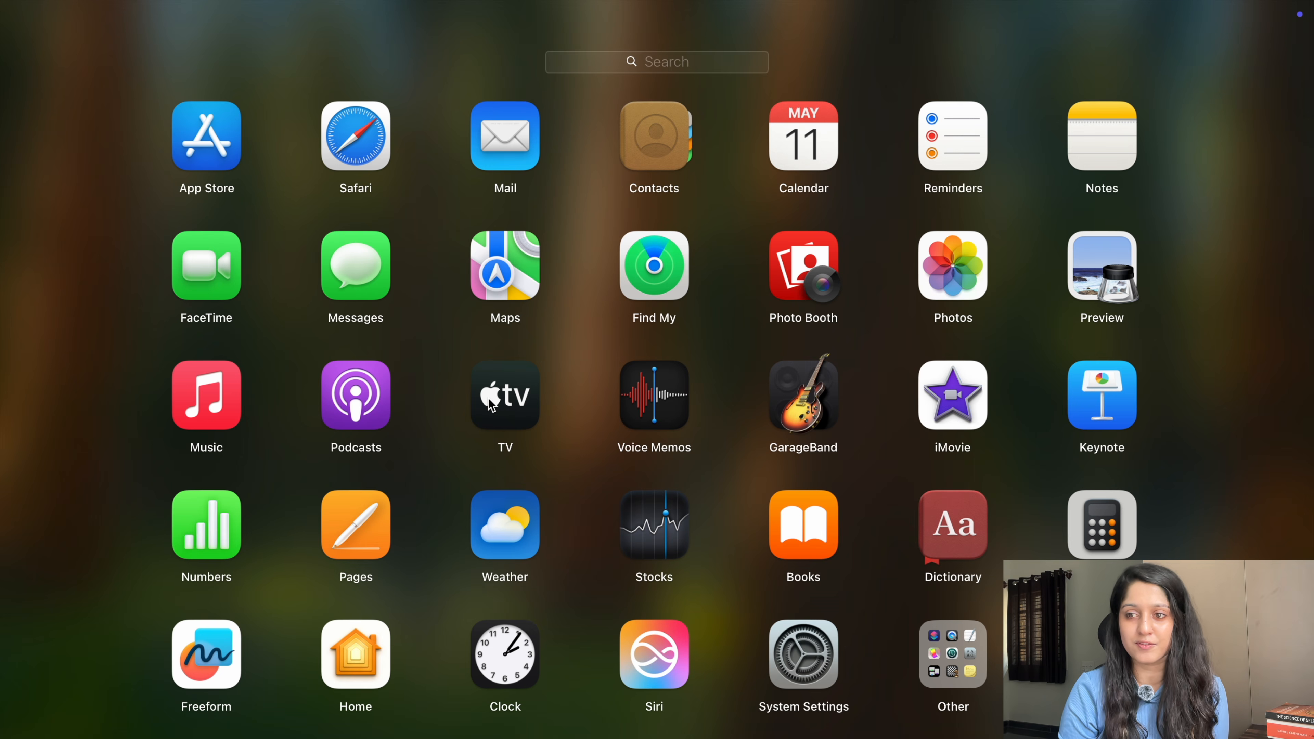
Search Launchpad for 'cl' and open Claude.
click(615, 65)
text(cl)
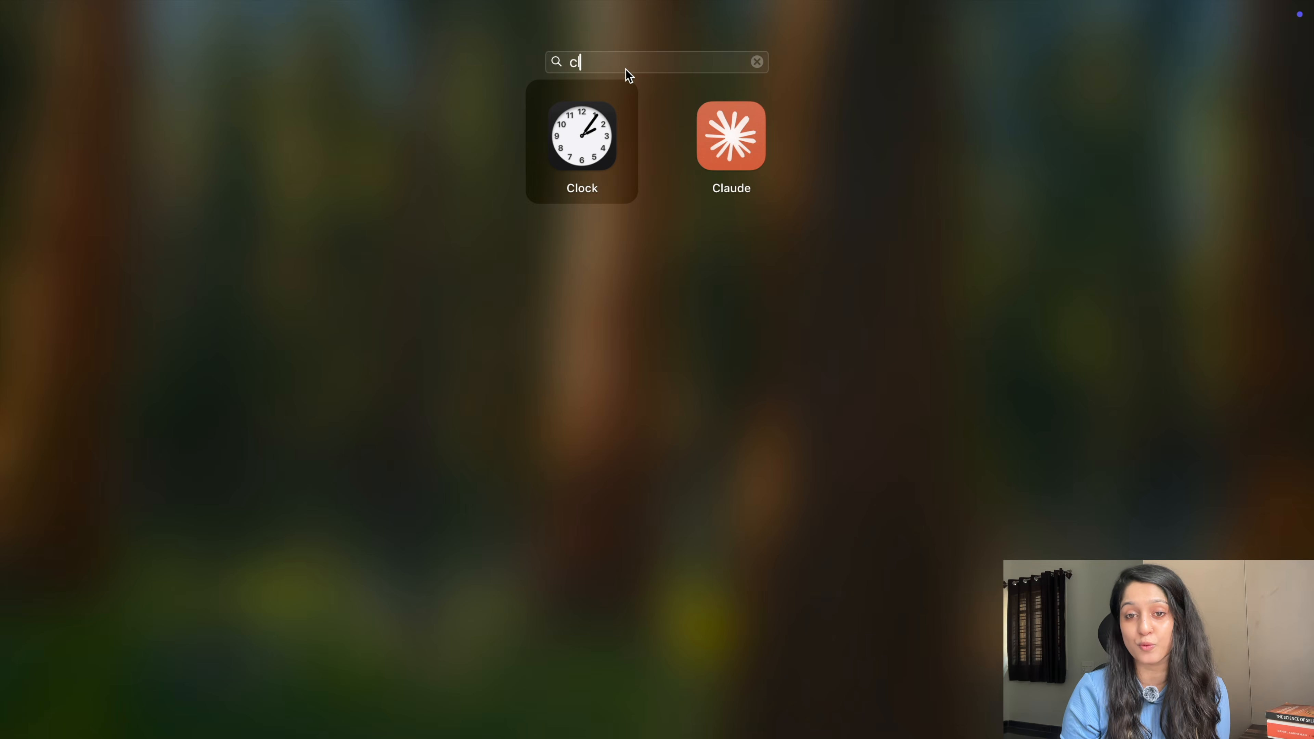
click(716, 130)
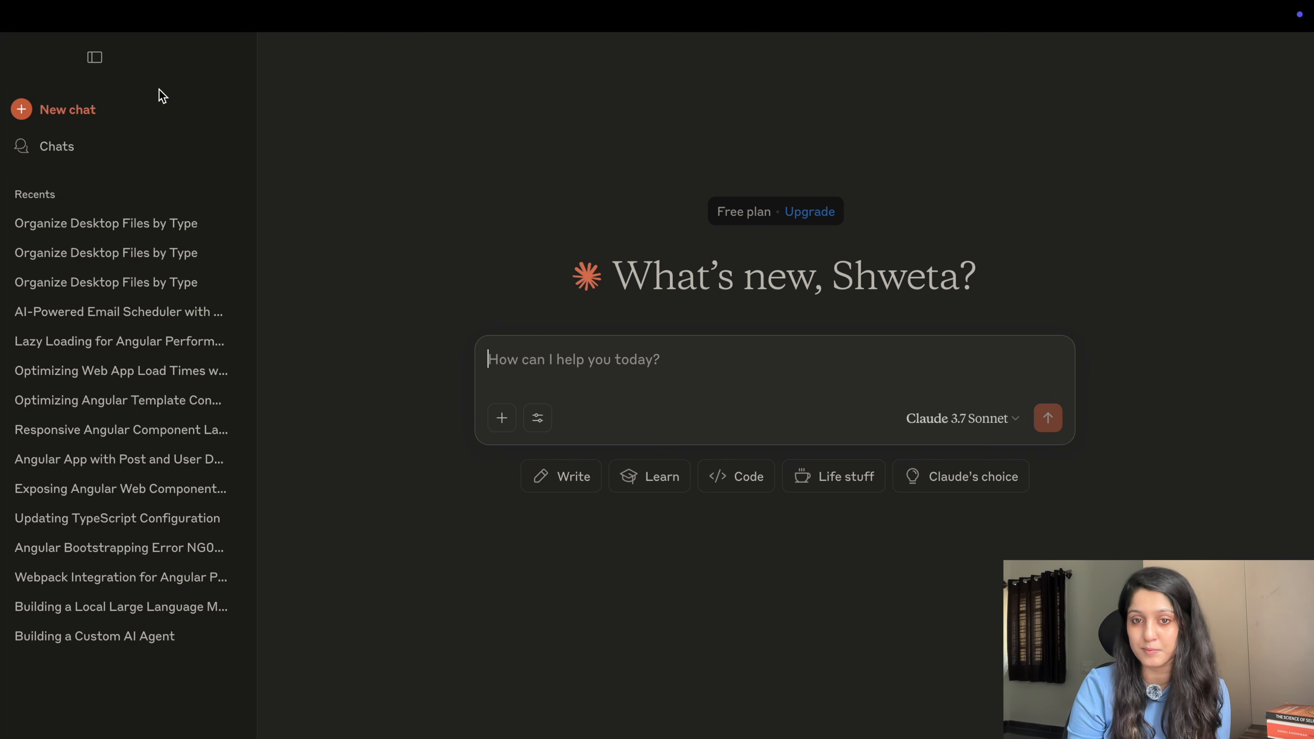
Hide the sidebar, paste the Desktop-organising prompt into a new message and send it.
click(95, 58)
click(405, 363)
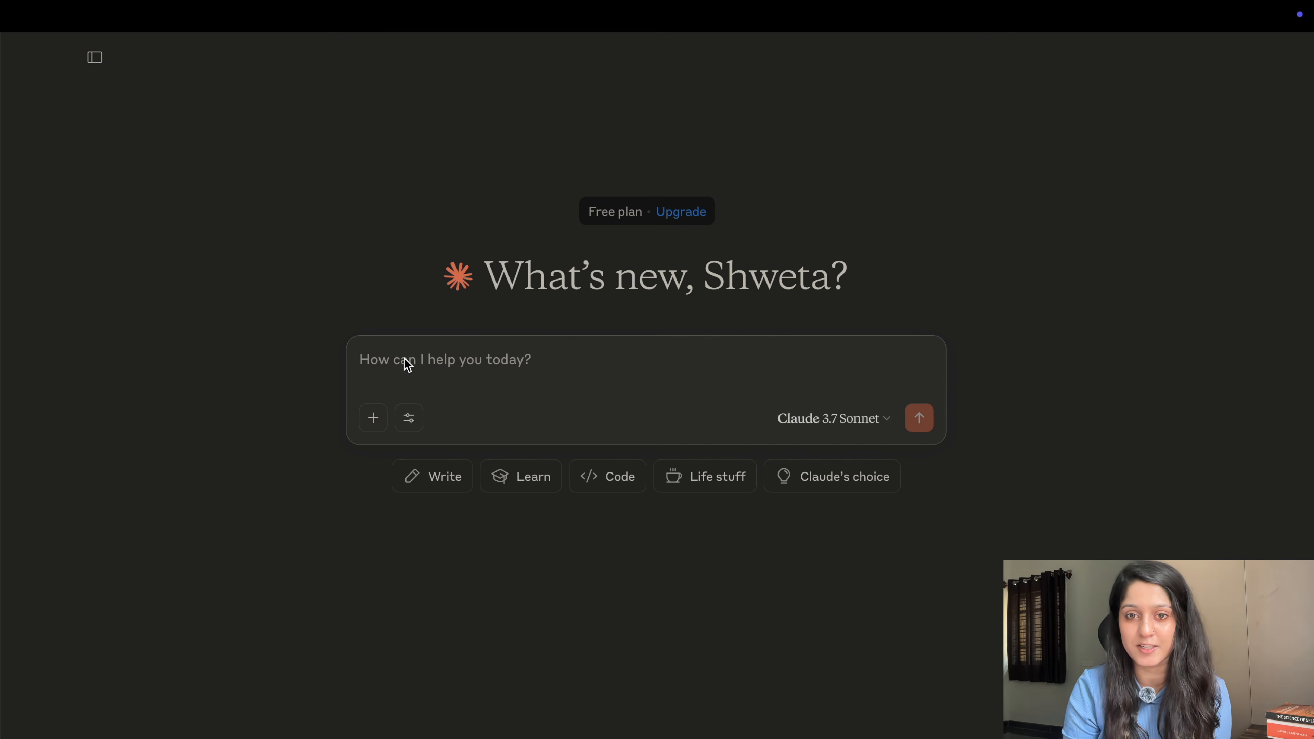
key(super+v)
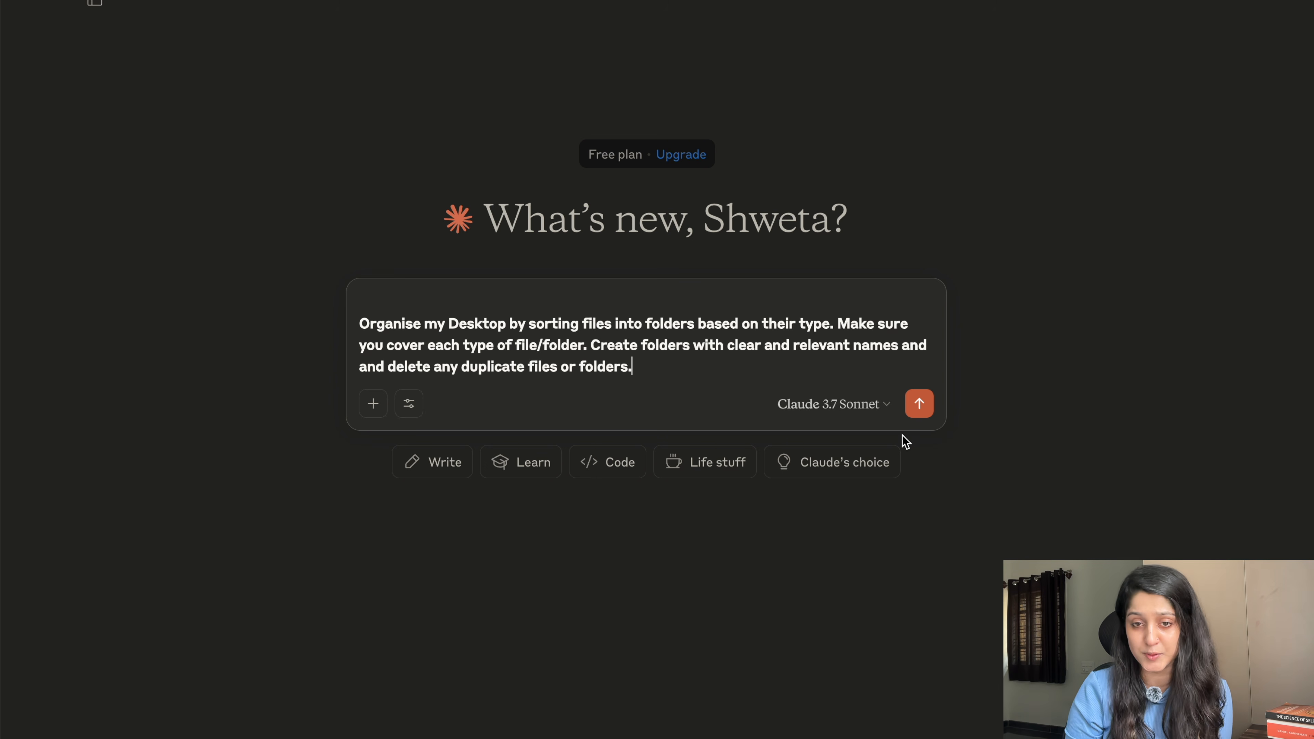
click(919, 404)
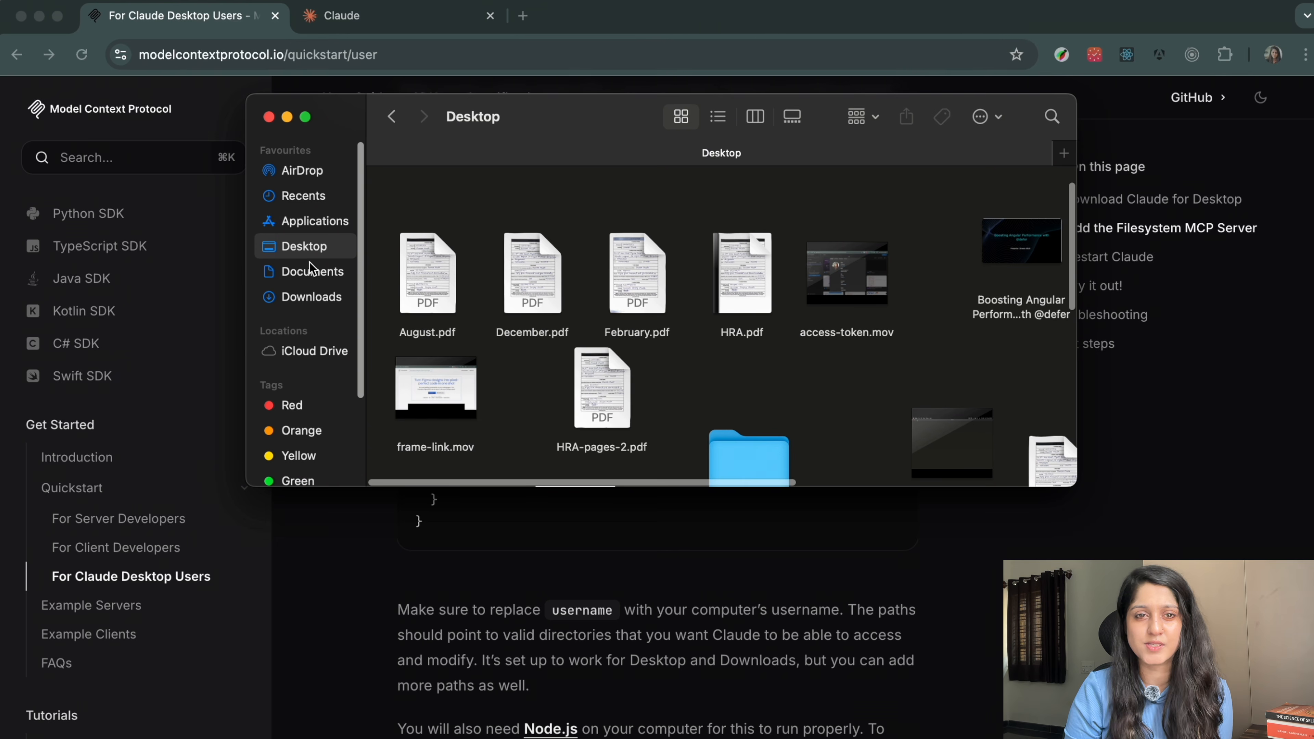
Maximize the Finder Desktop window and scroll through the unsorted PDFs, videos and images.
click(307, 117)
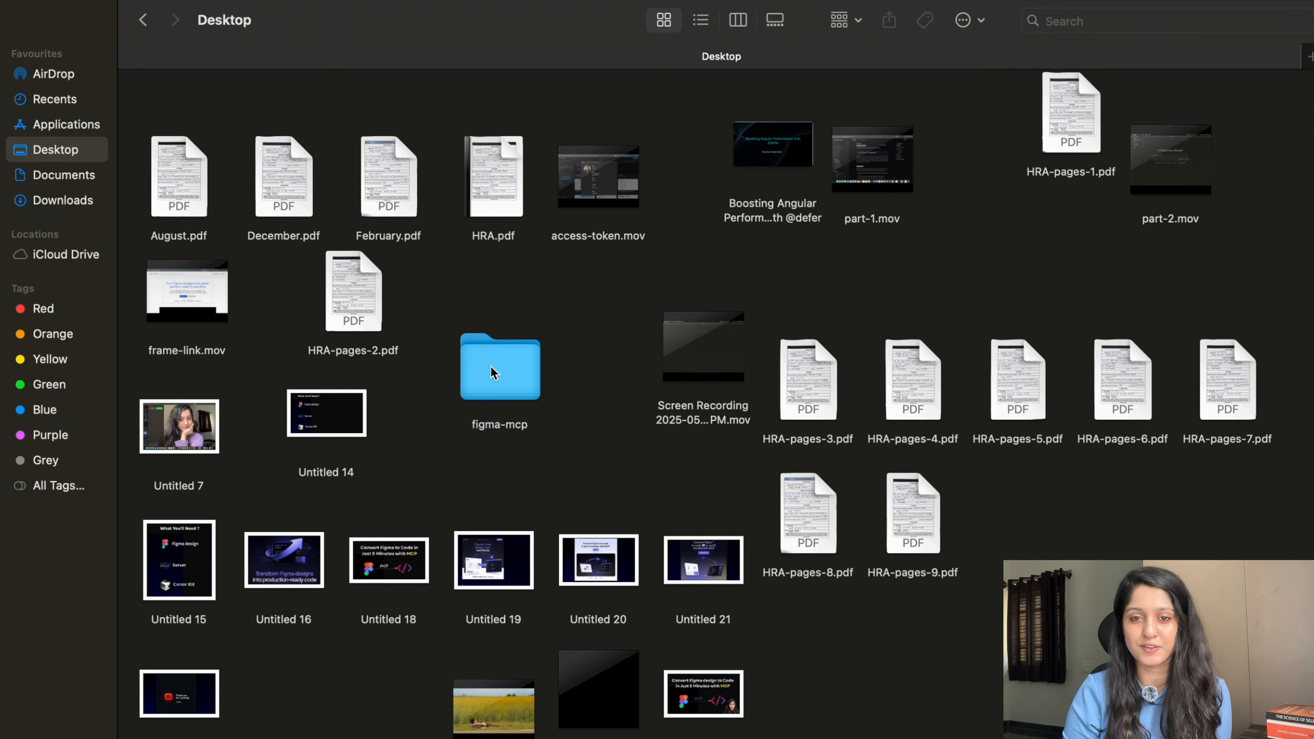
scroll(493, 369, down, 2)
scroll(492, 372, up, 3)
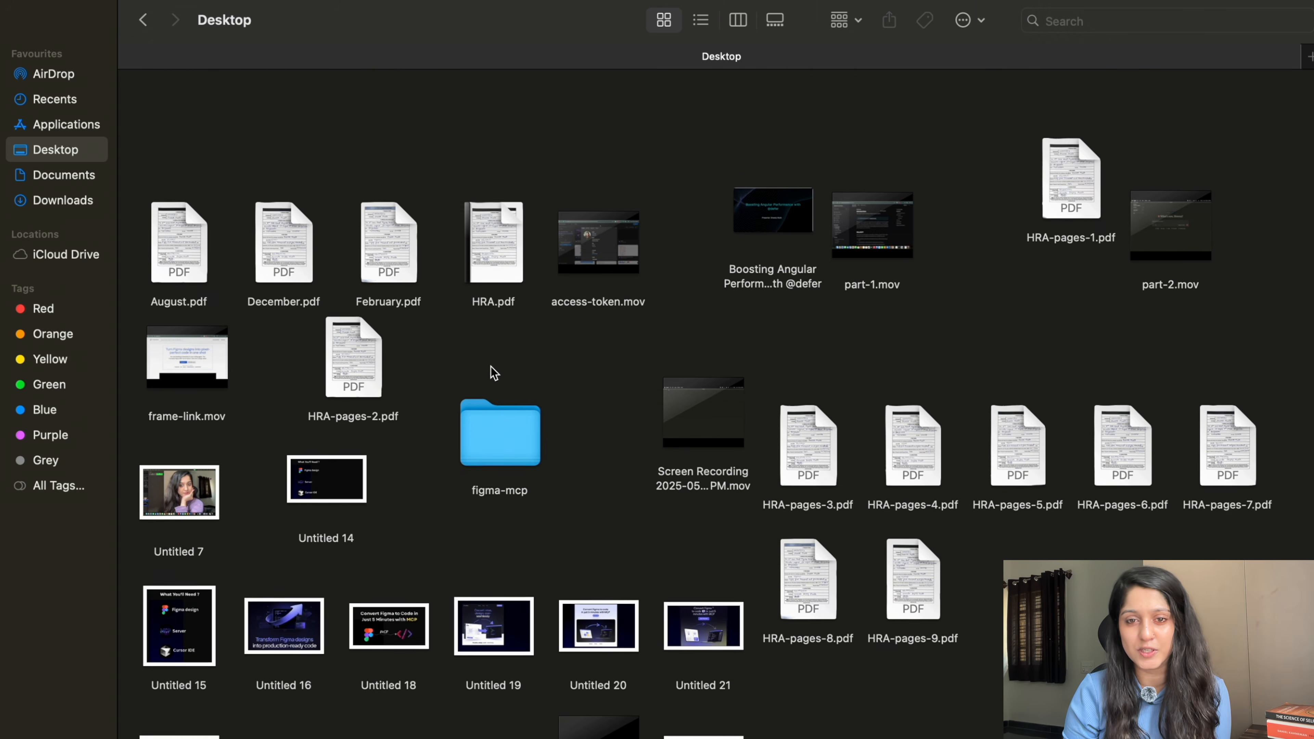
scroll(494, 372, down, 4)
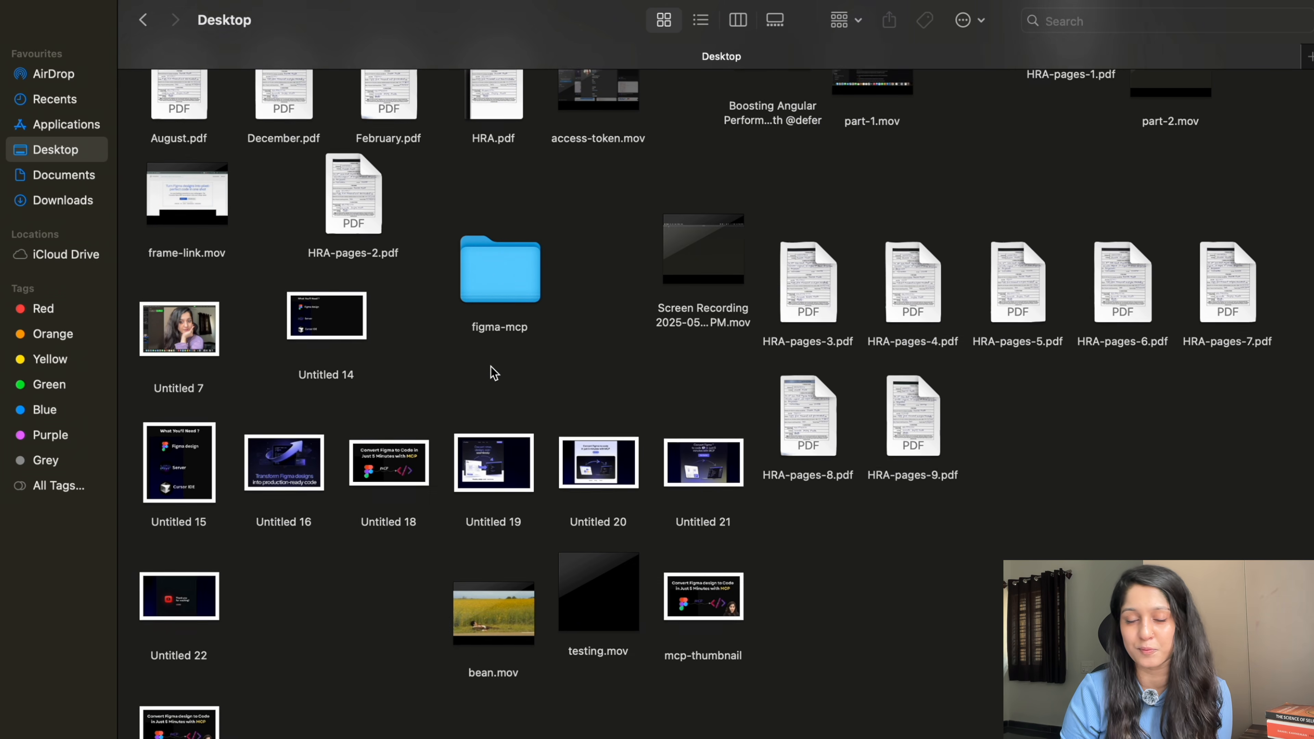
scroll(494, 371, up, 3)
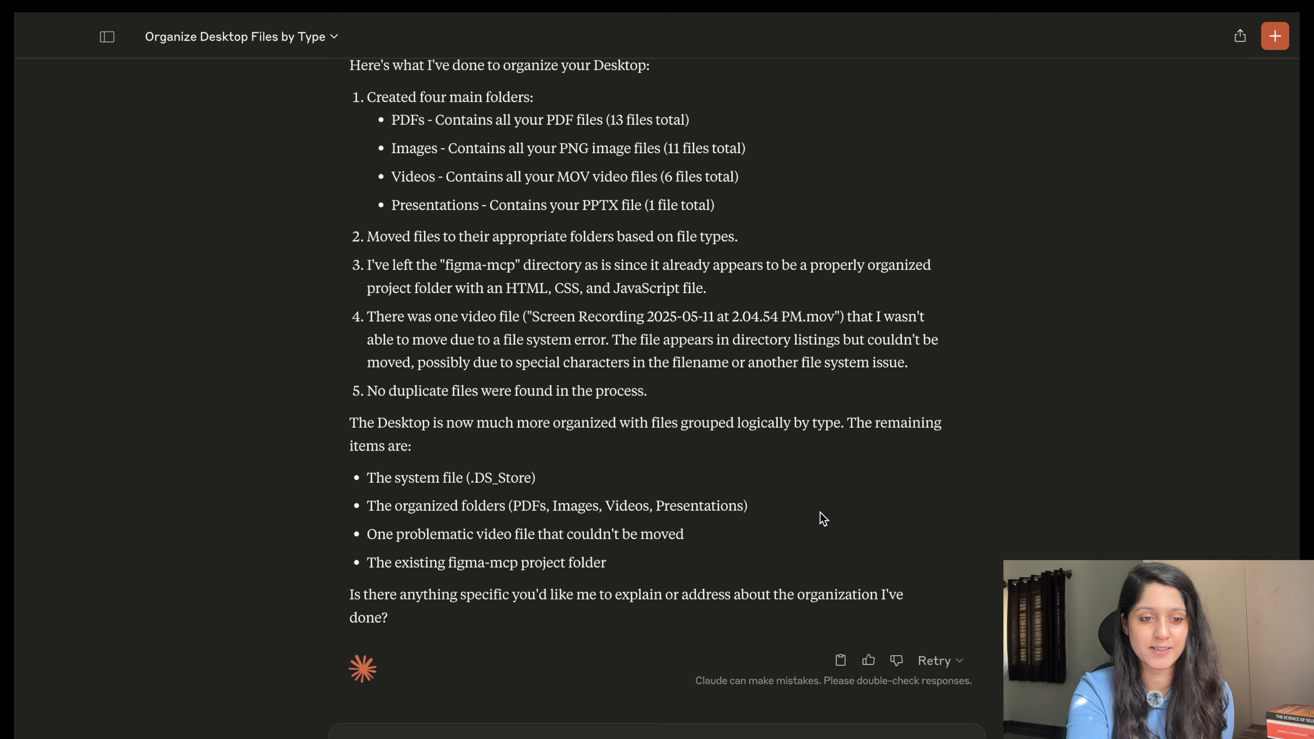
key(ctrl+Left)
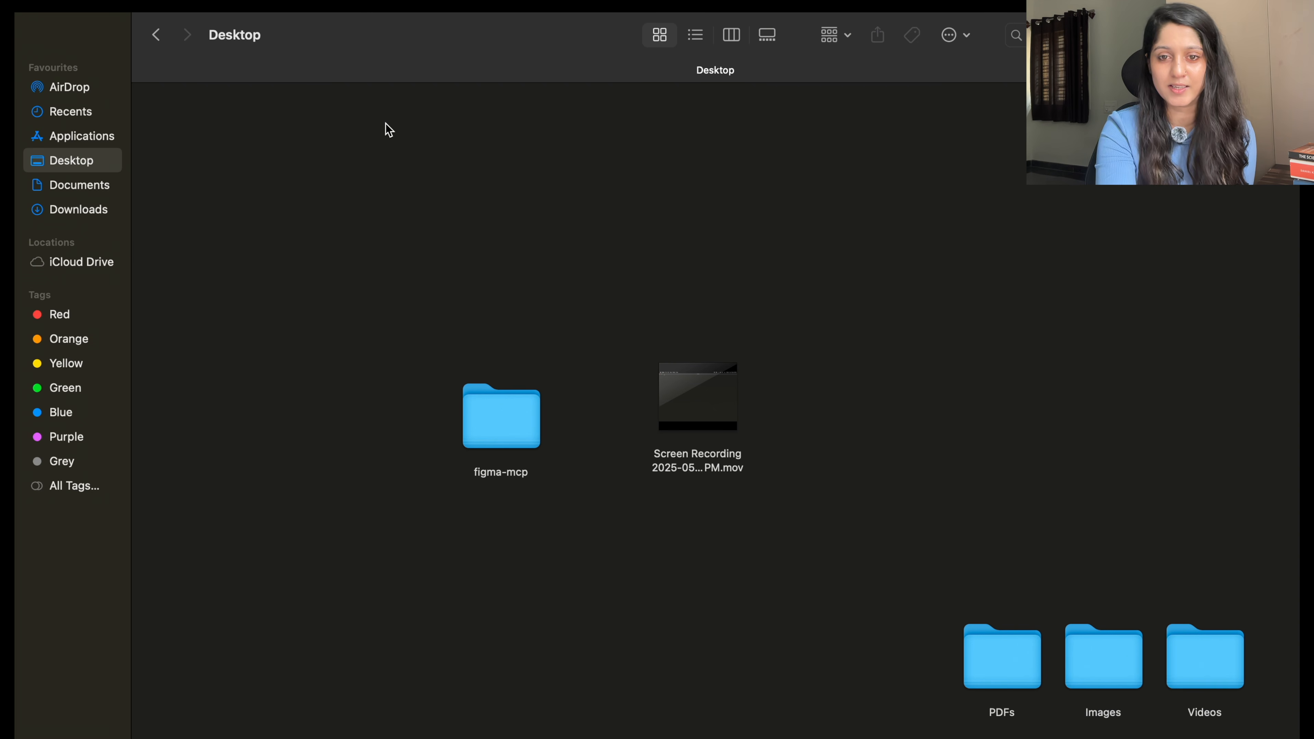
scroll(291, 387, down, 3)
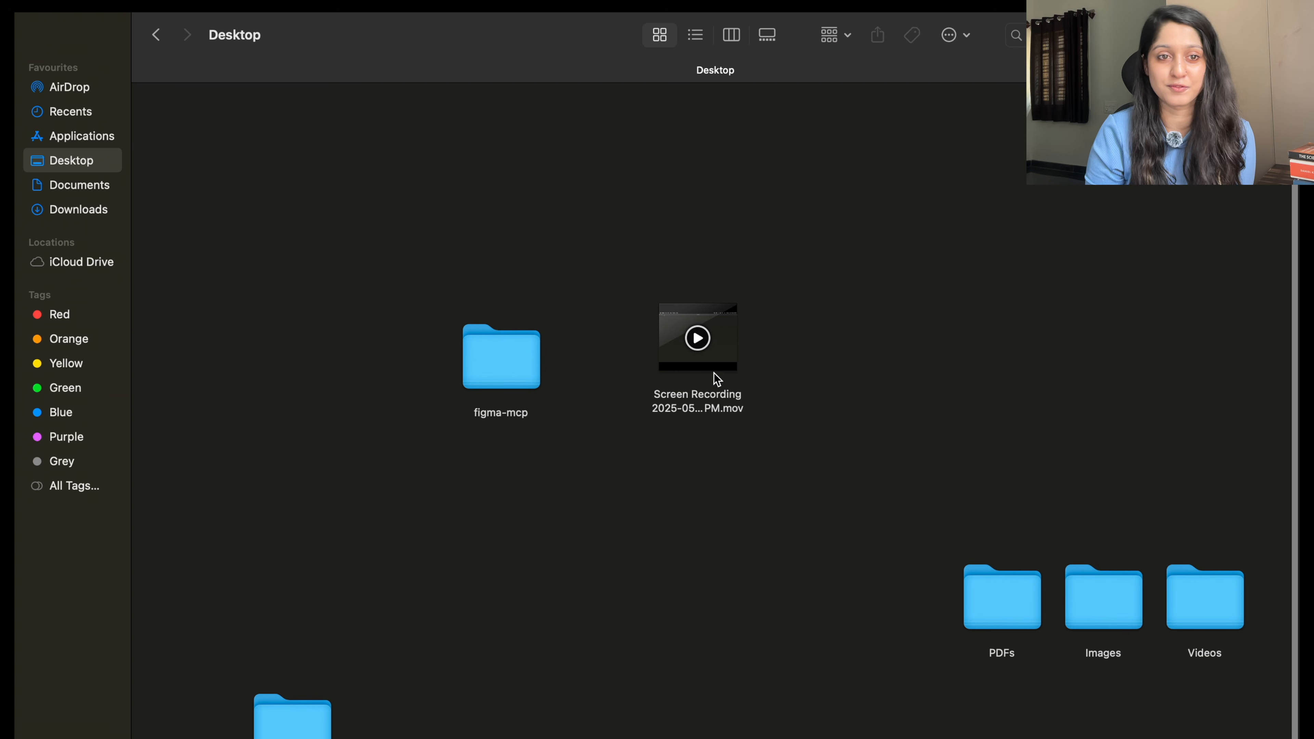
double_click(1015, 611)
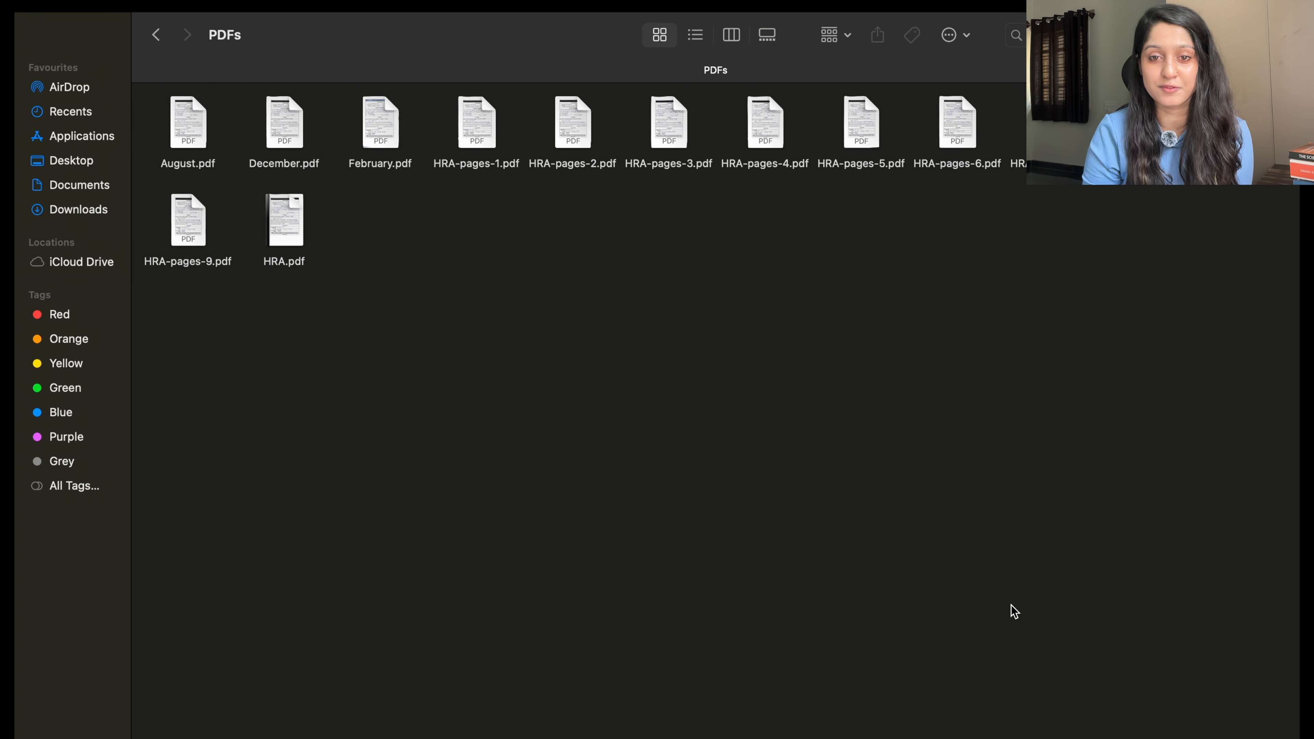
click(158, 41)
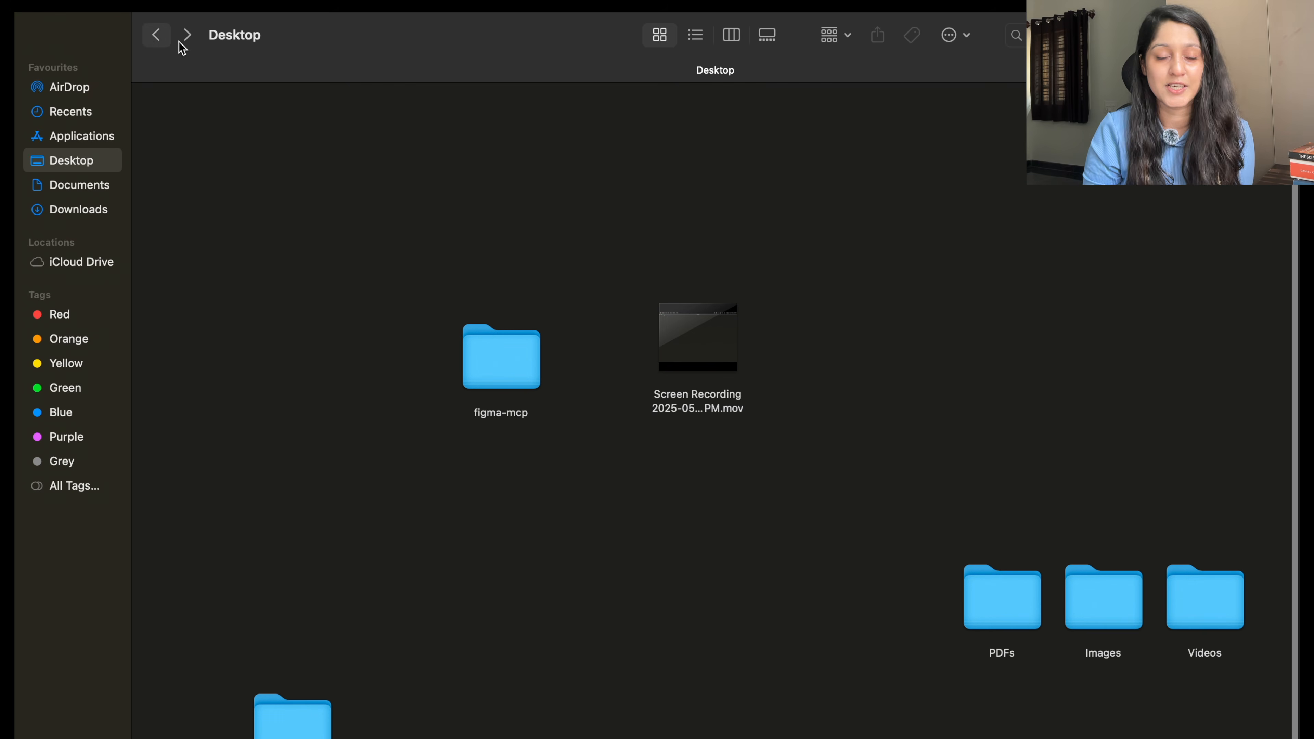
click(1079, 600)
double_click(1079, 600)
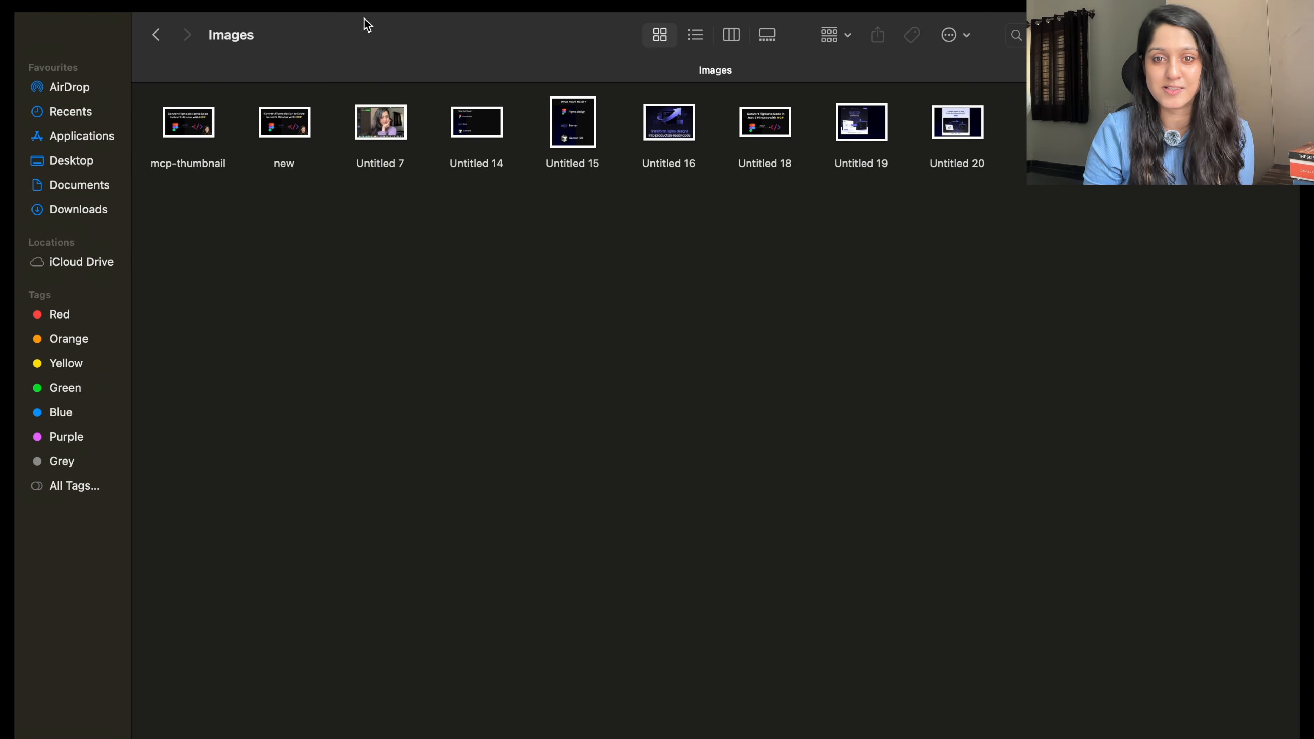
click(157, 36)
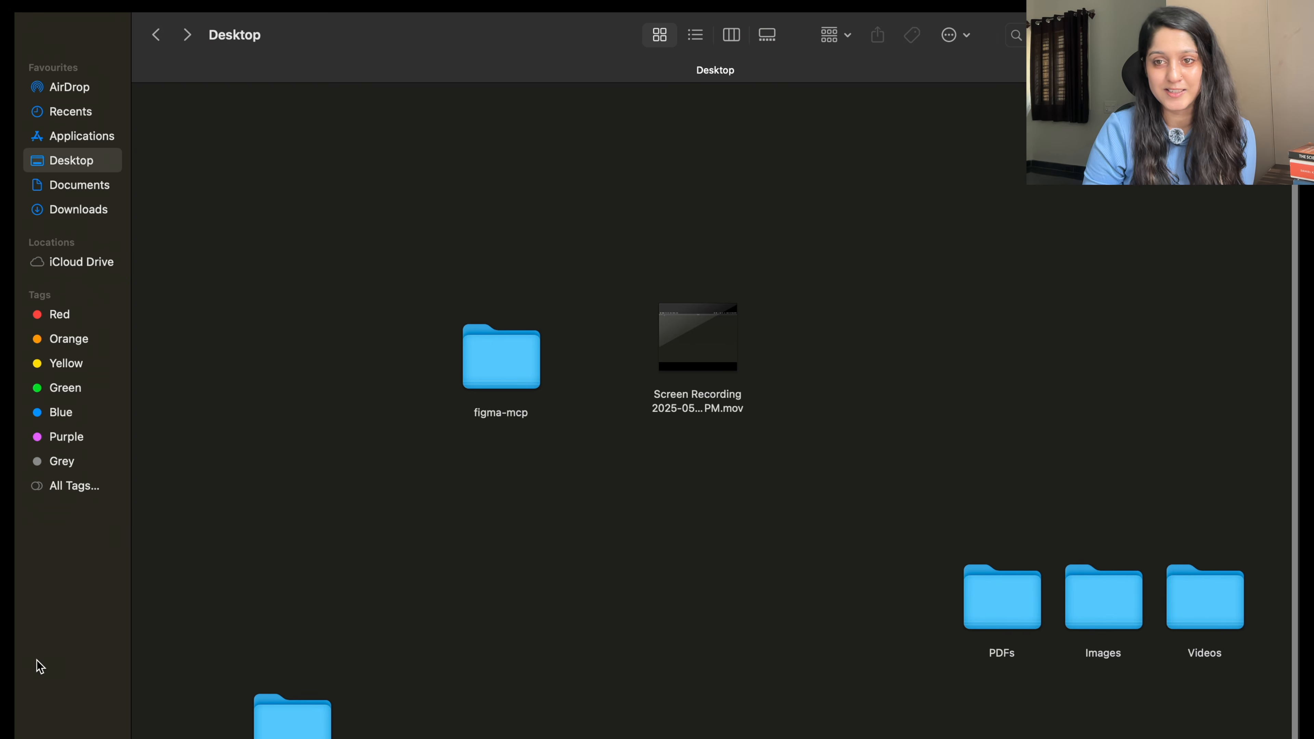
double_click(275, 717)
click(155, 36)
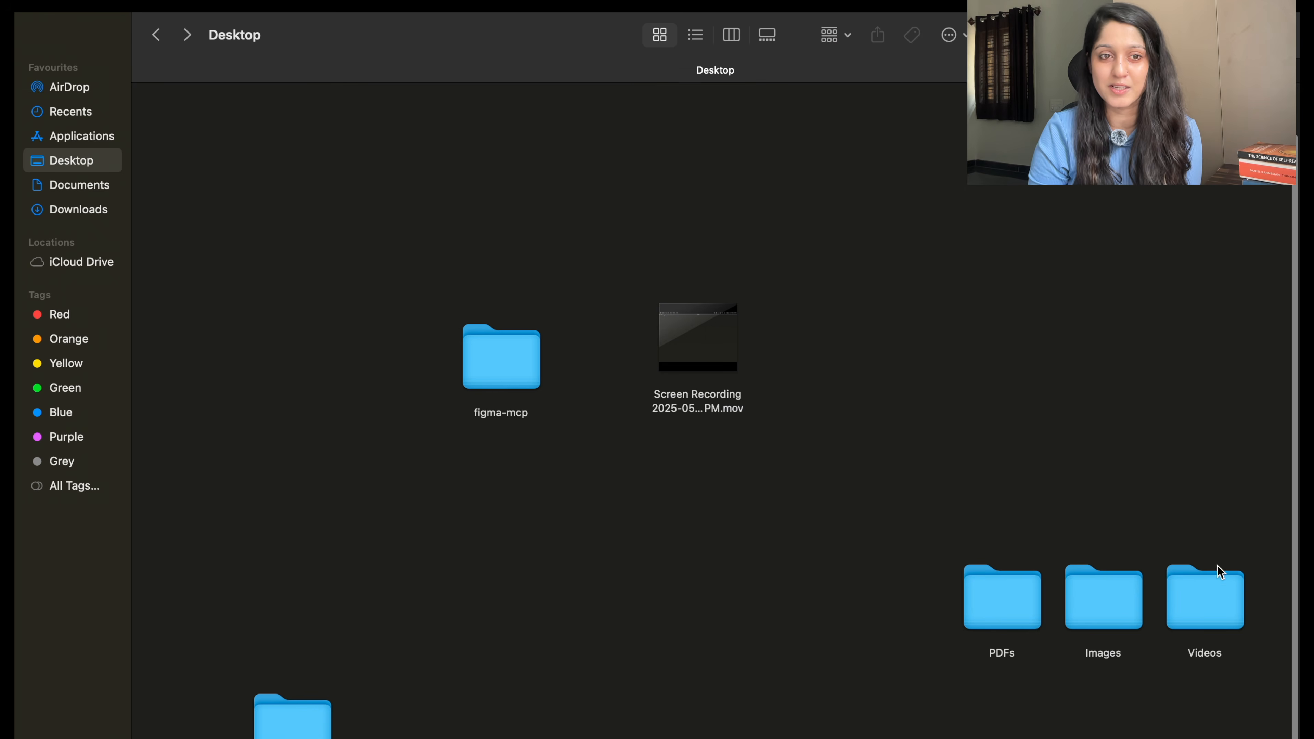
double_click(1218, 608)
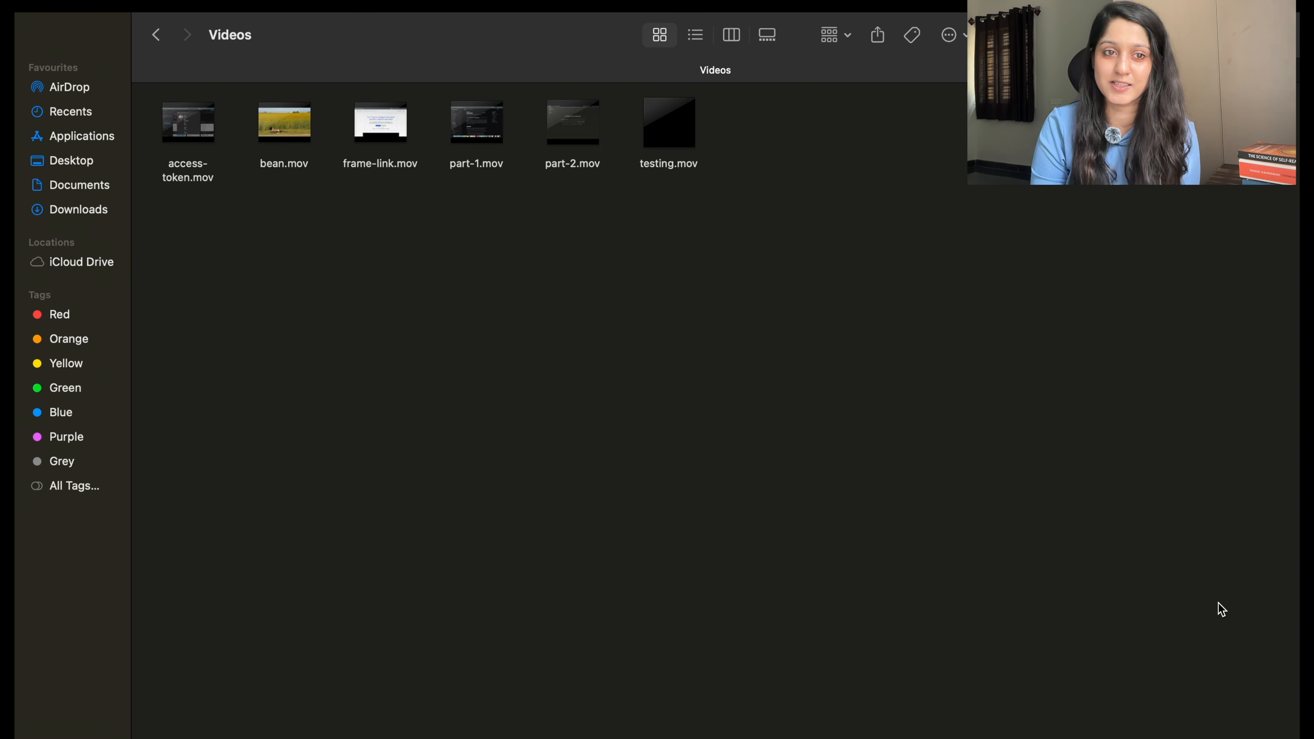
click(167, 36)
key(super+Tab)
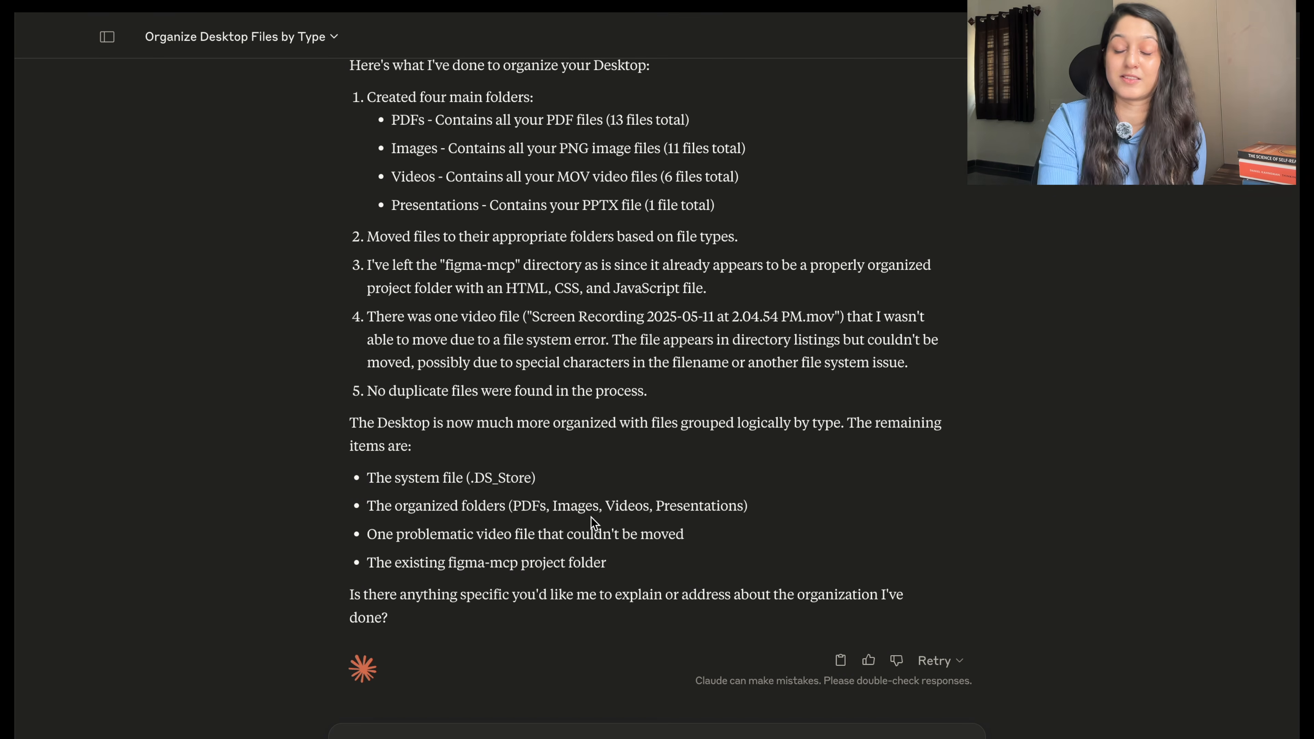
mouse_move(310, 1)
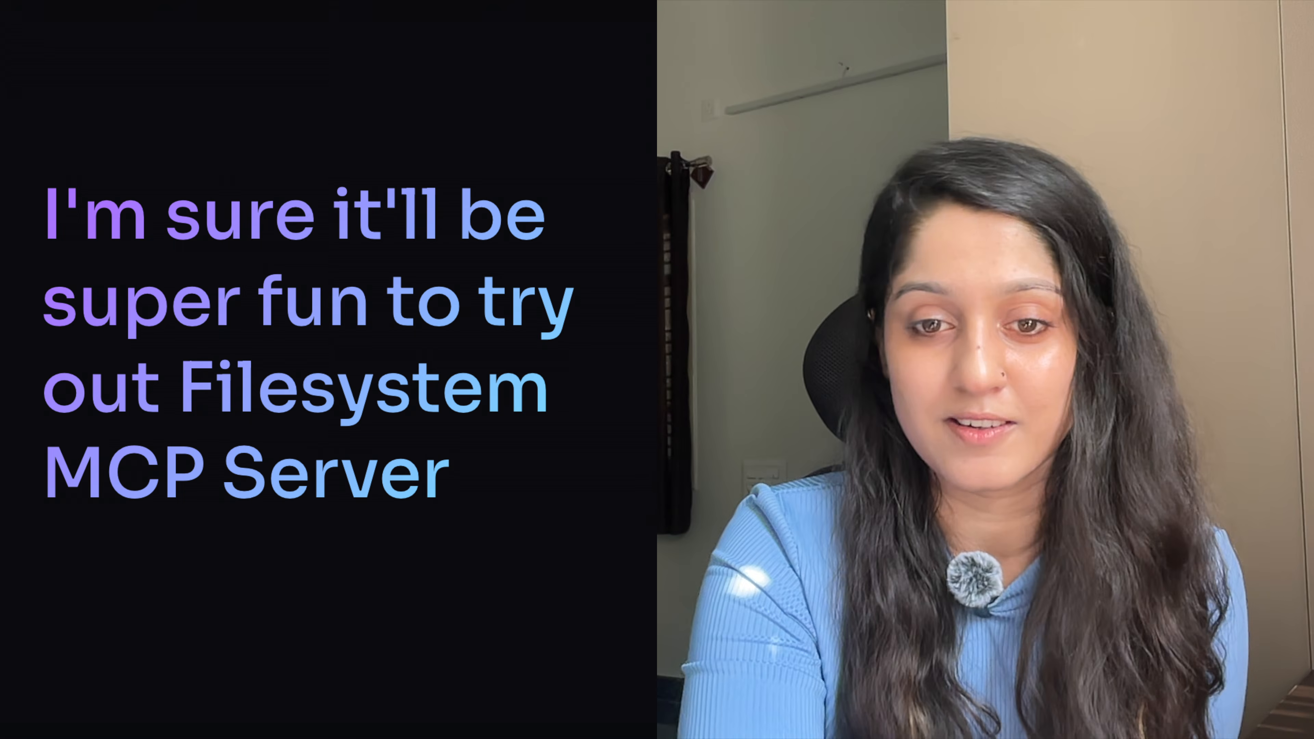